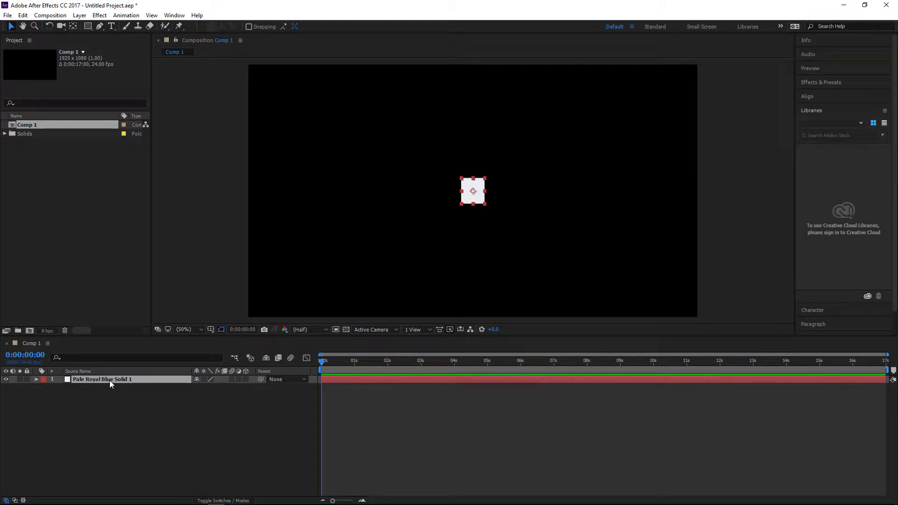
Step: Animate the solid's position from about 368, 318 at frame 0 to about 1336, 550 at frame 15
key("p")
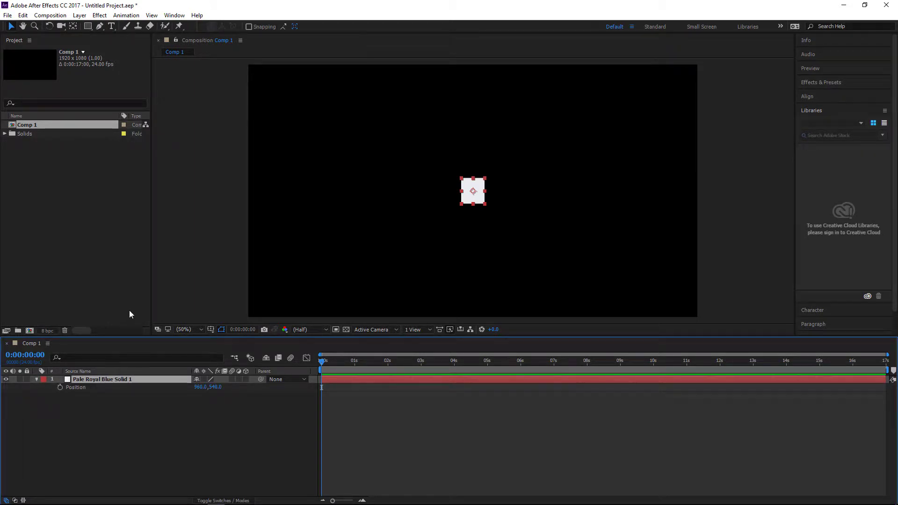
left_click_drag(476, 198, 337, 145)
left_click(60, 387)
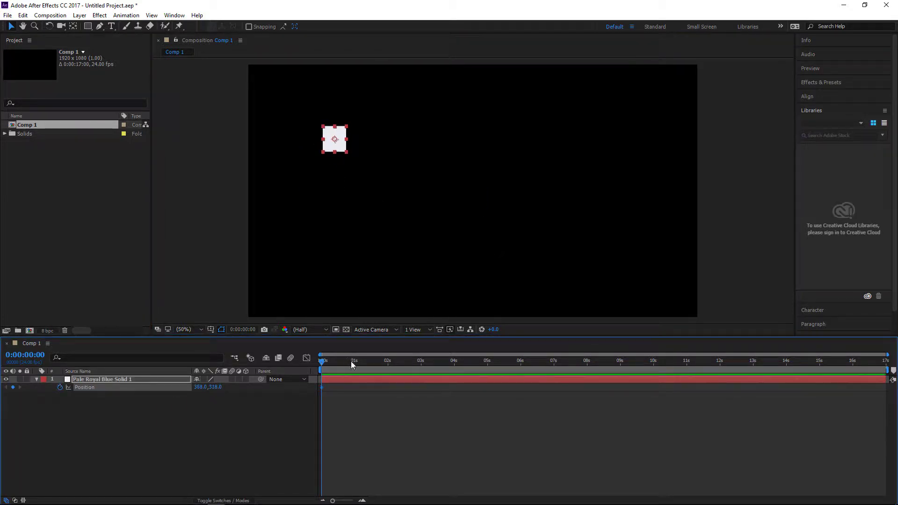
left_click_drag(351, 360, 342, 361)
left_click_drag(347, 142, 485, 187)
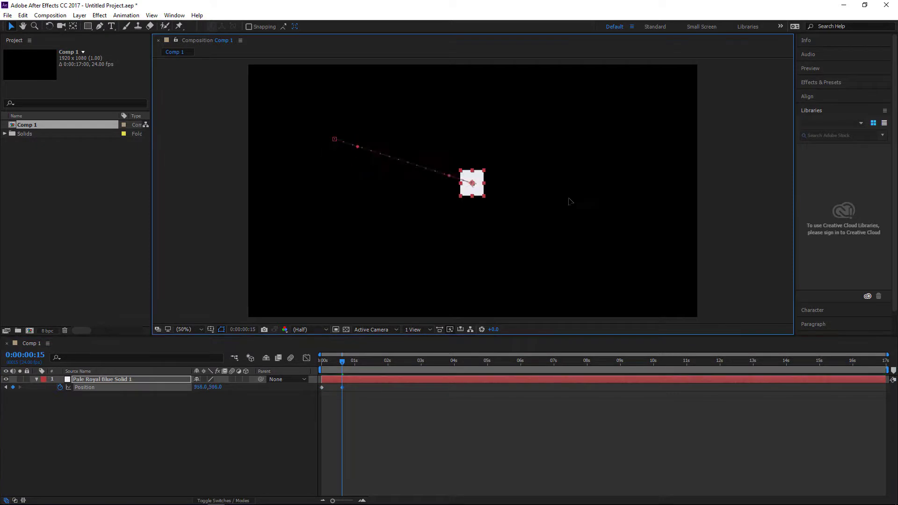
left_click_drag(570, 201, 573, 198)
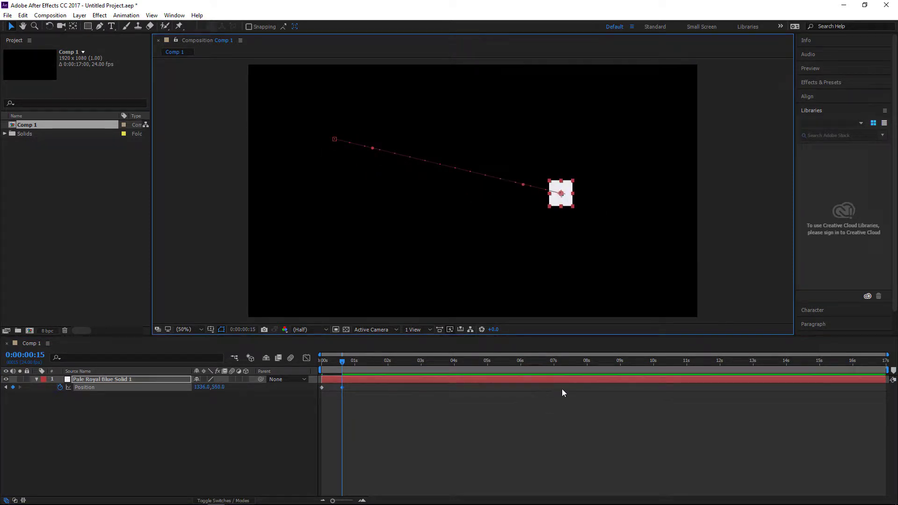
Step: Shorten the work area to end just after the second position keyframe, move to frame 8 and deselect the solid
left_click_drag(887, 370, 345, 371)
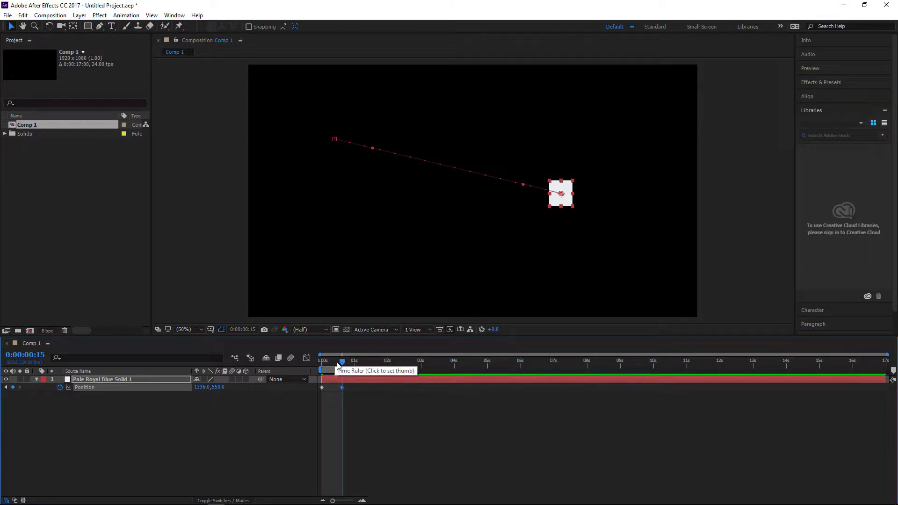
left_click_drag(338, 366, 333, 366)
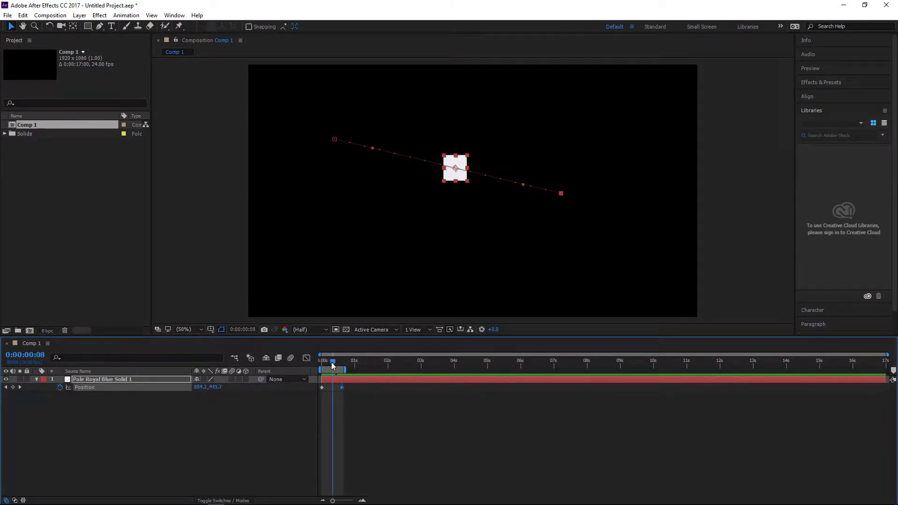
left_click(561, 218)
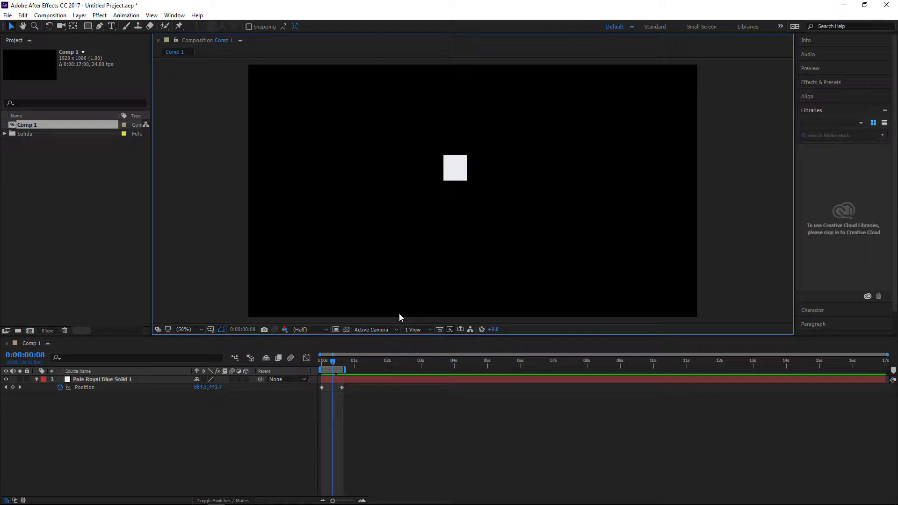
Step: Enable motion blur for both the composition and the solid layer, and preview the movement
left_click(290, 358)
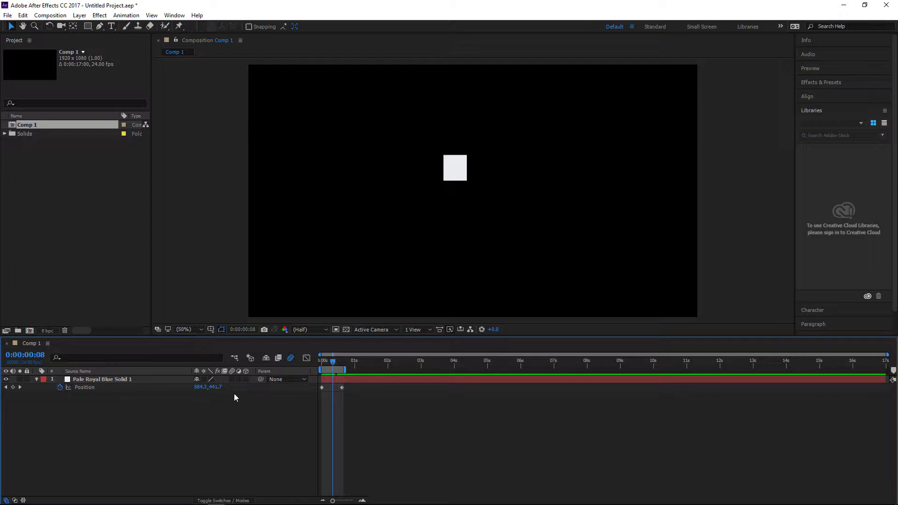
left_click(231, 379)
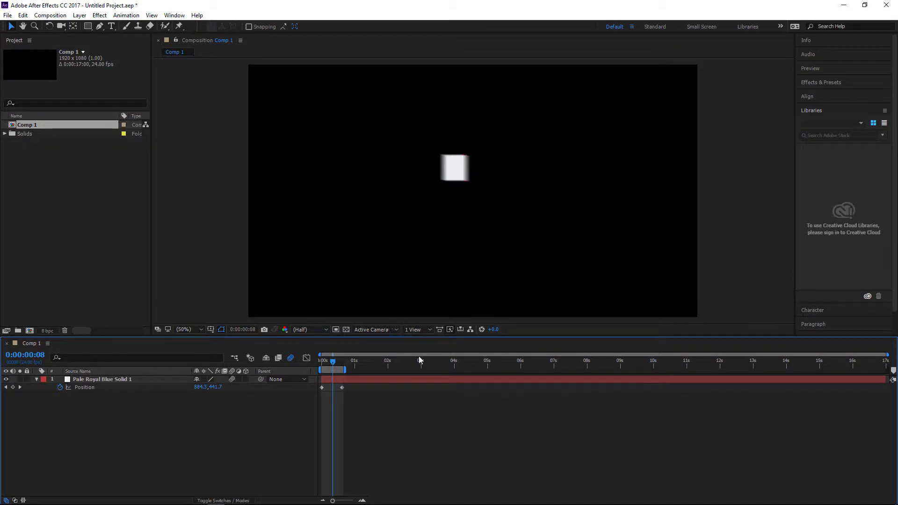
key("space")
key("space")
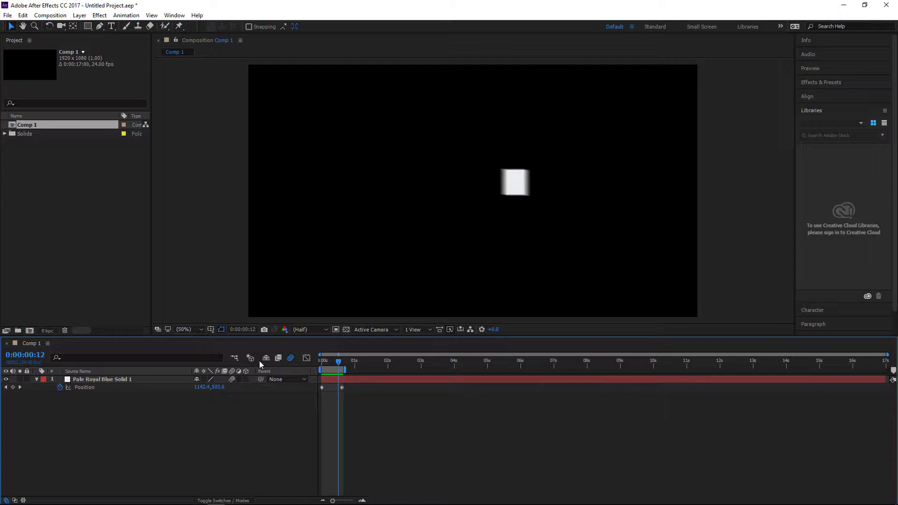
Step: Switch the composition's motion blur off, preview the movement without it, and switch the blur back on
left_click(291, 359)
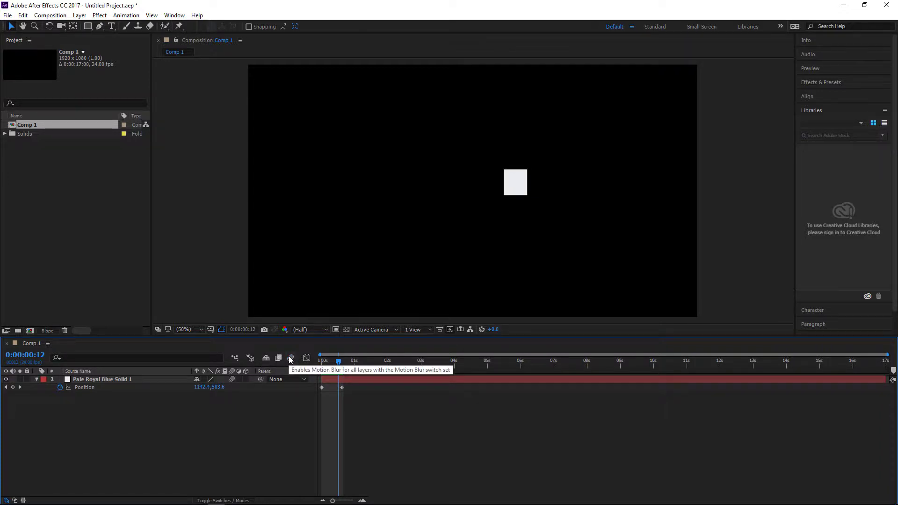
key("space")
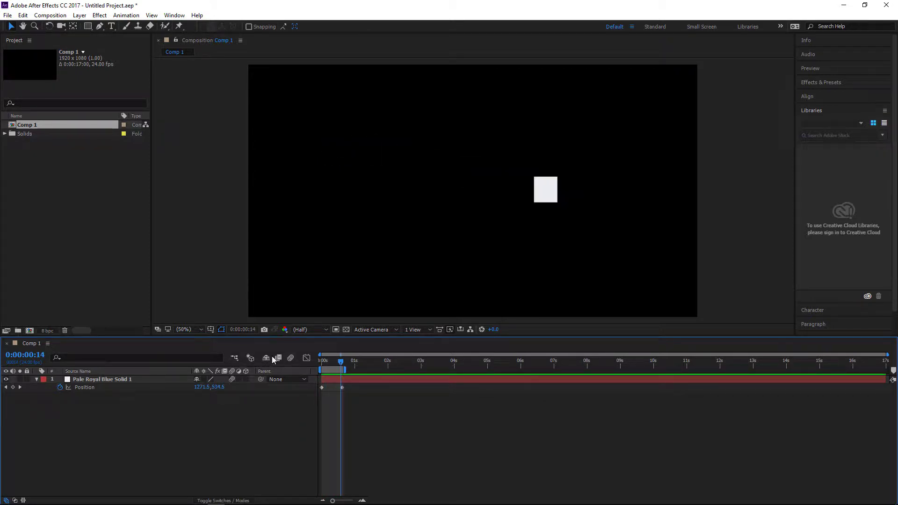
left_click(293, 359)
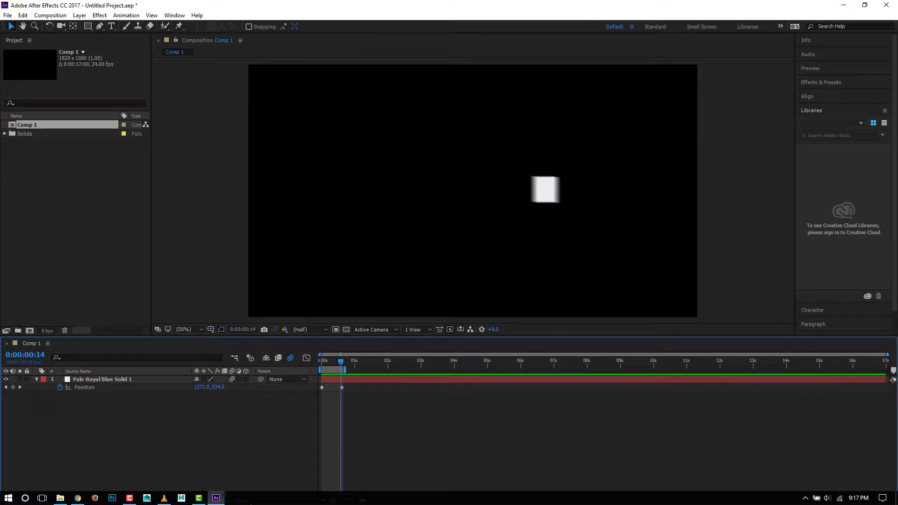
Step: Switch to VLC media player and review the film's opening from the "Snake Eyes Studios" title to the "Presents" title
left_click(167, 499)
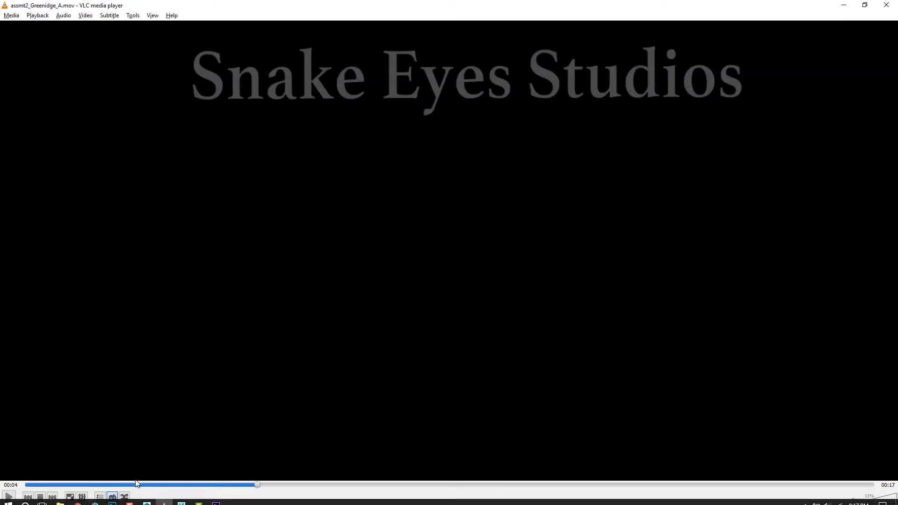
left_click(115, 486)
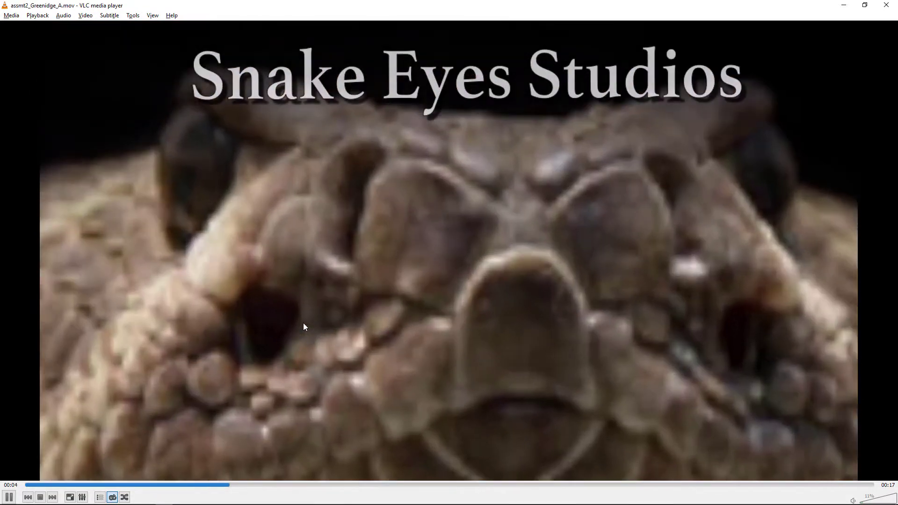
left_click(304, 323)
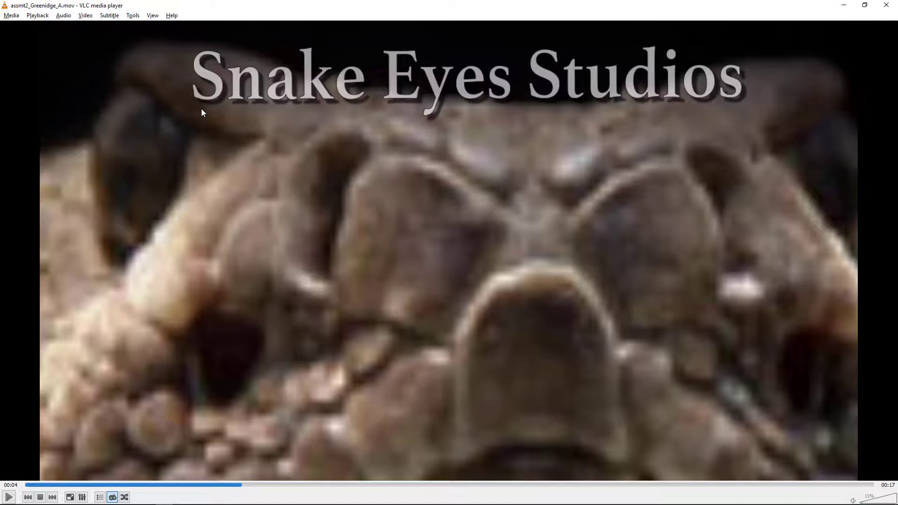
key("space")
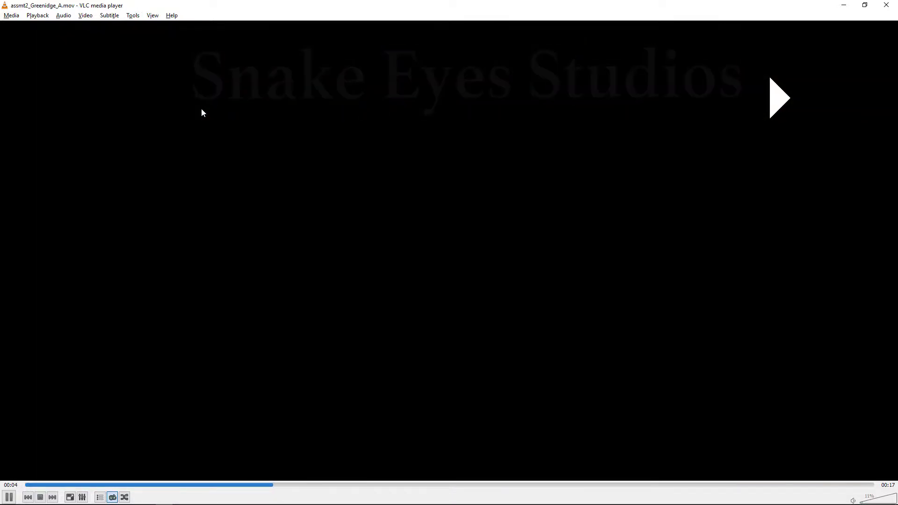
key("space")
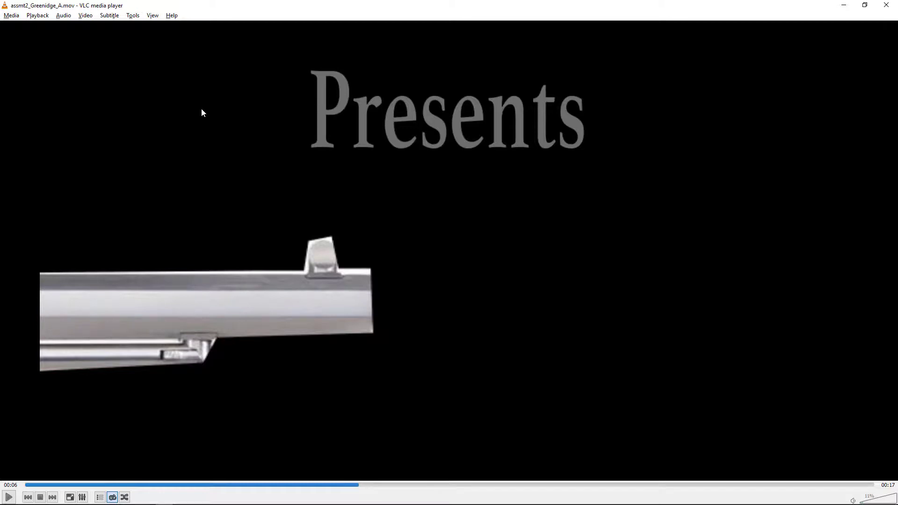
Step: Play on from the "Presents" title through the "A Short Film By" credit, pausing to examine the gun's movement
key("space")
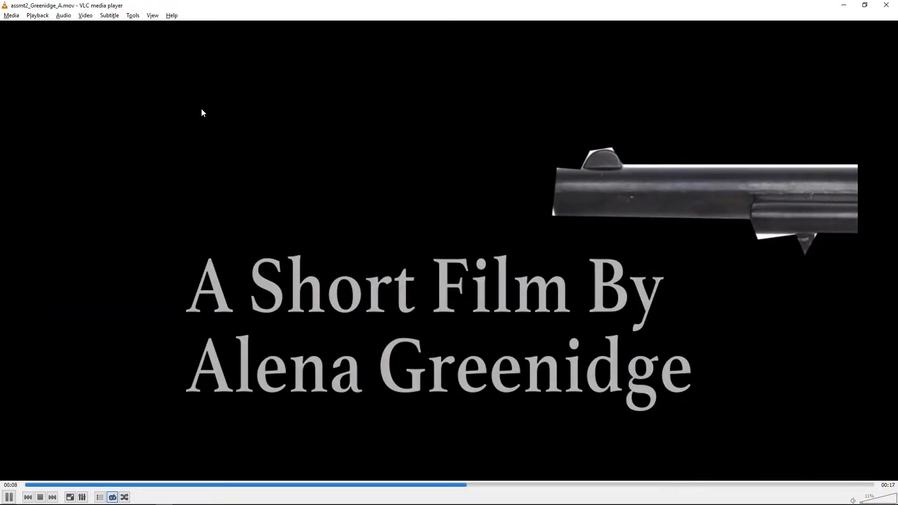
key("space")
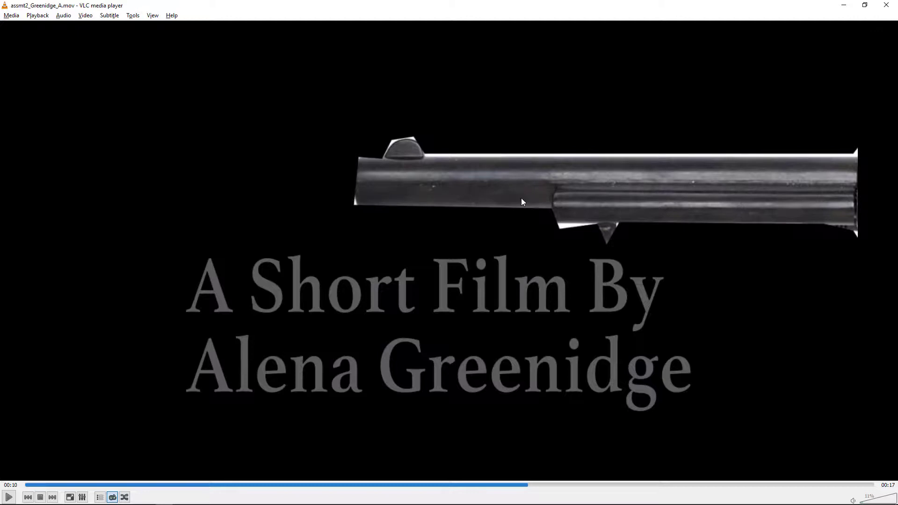
key("space")
key("space")
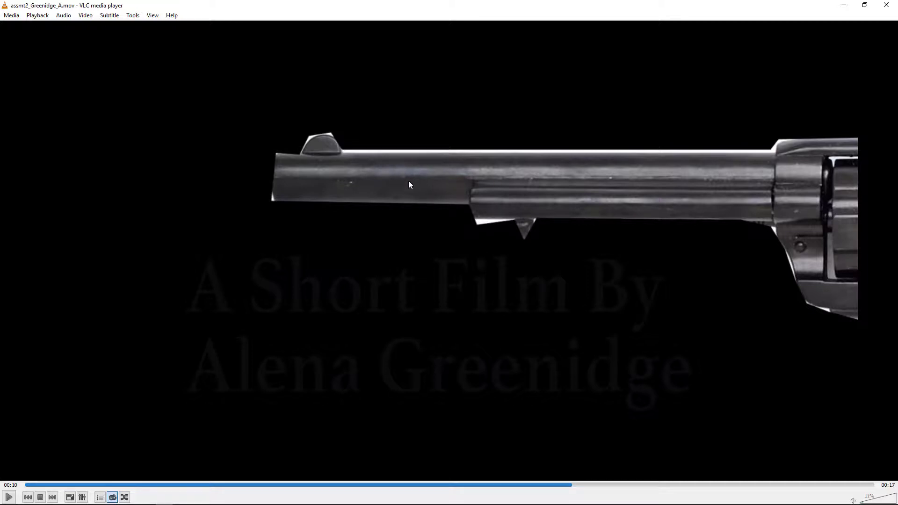
Step: Examine the scaling "Skin That Smoke Wagon!" title over the smoke, pausing at intervals and replaying it from about second 12
key("space")
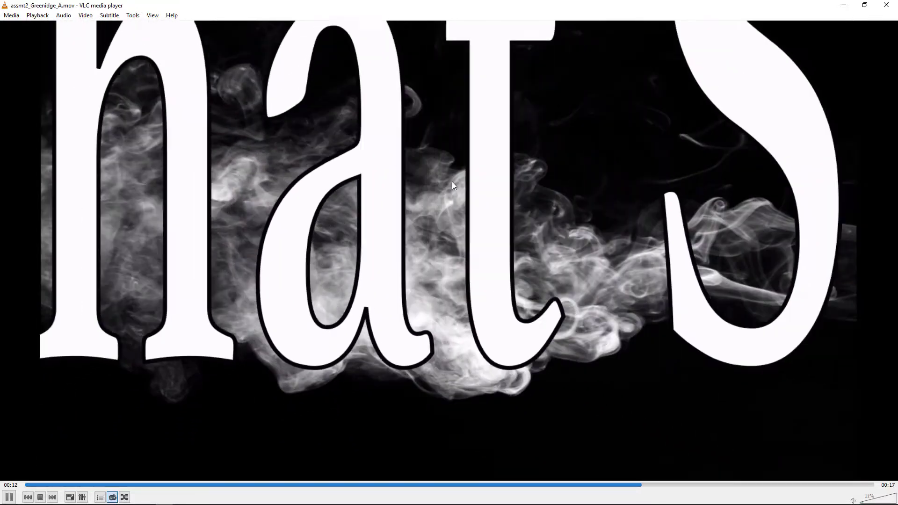
key("space")
key("space")
key("space")
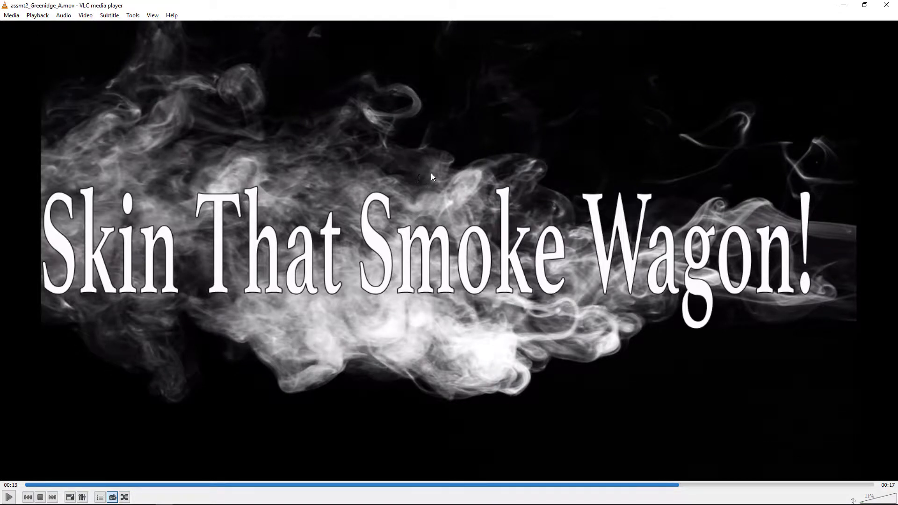
key("space")
key("space")
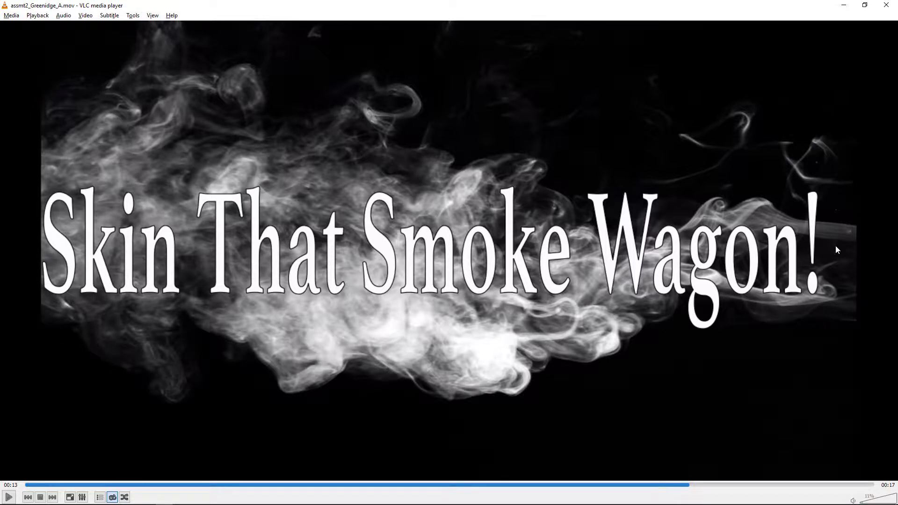
key("space")
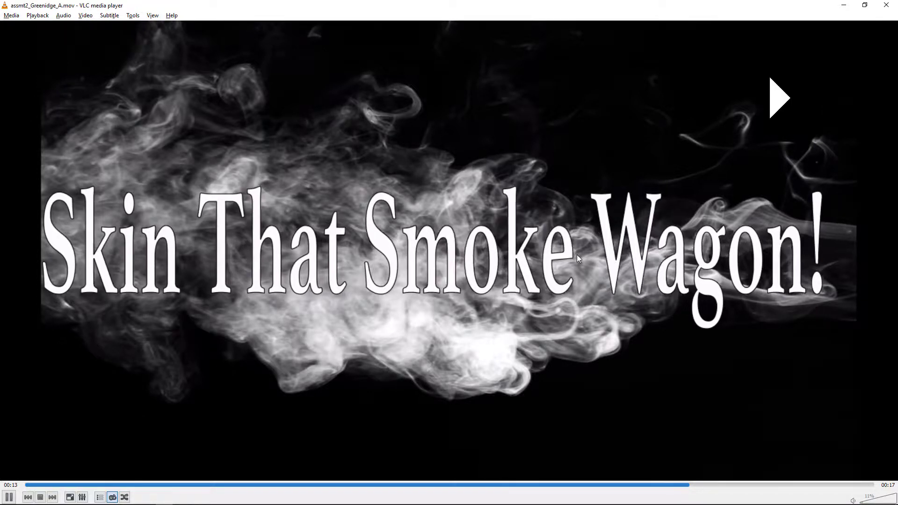
key("space")
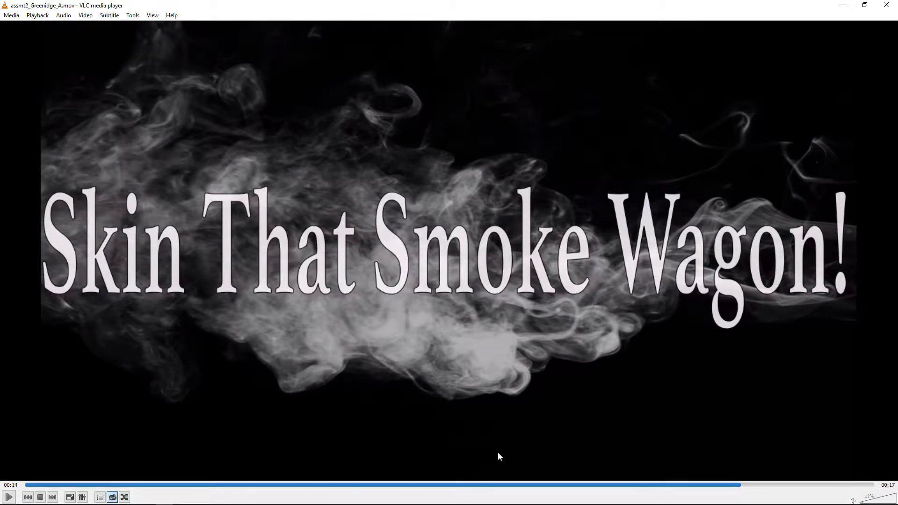
left_click(639, 485)
key("space")
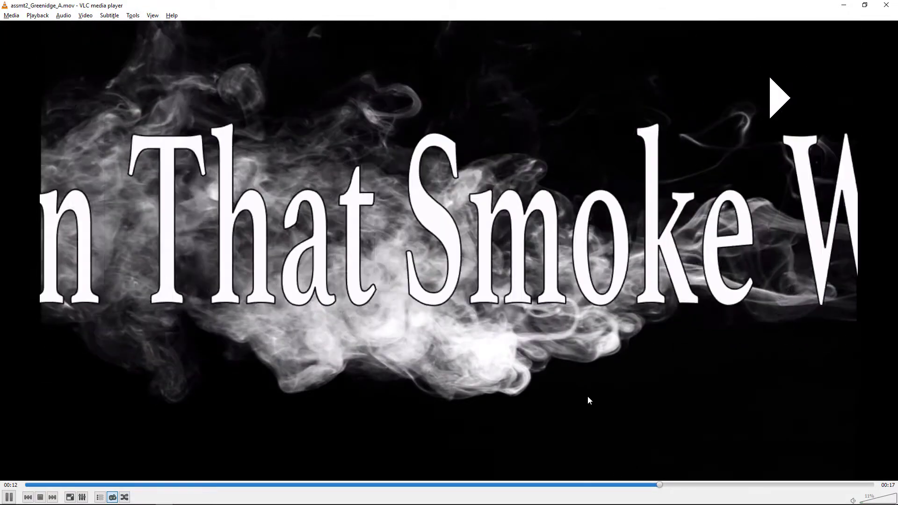
key("space")
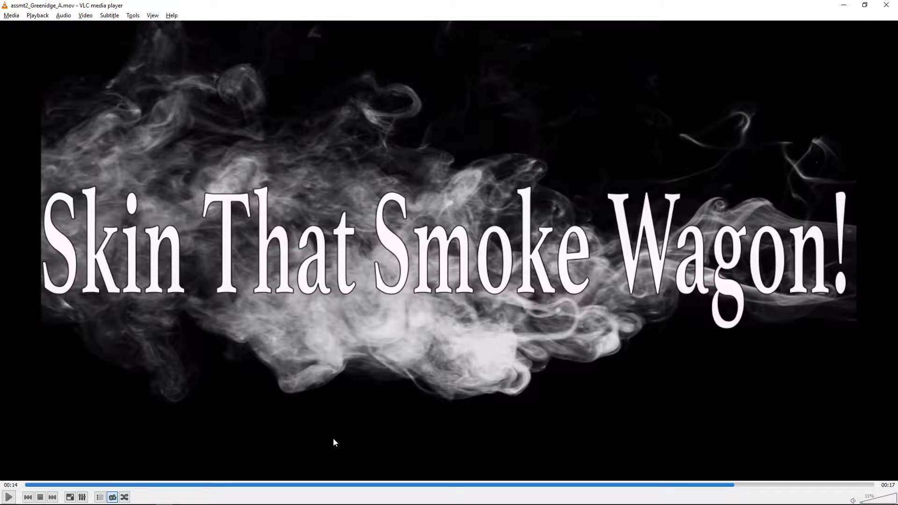
Step: Switch back to After Effects and turn on the Title/Action Safe overlay in the composition view
left_click(216, 498)
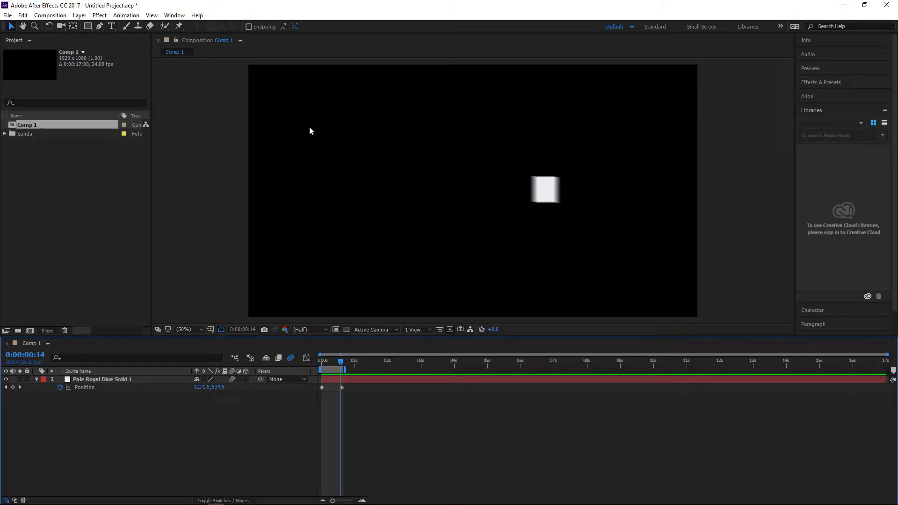
left_click(210, 330)
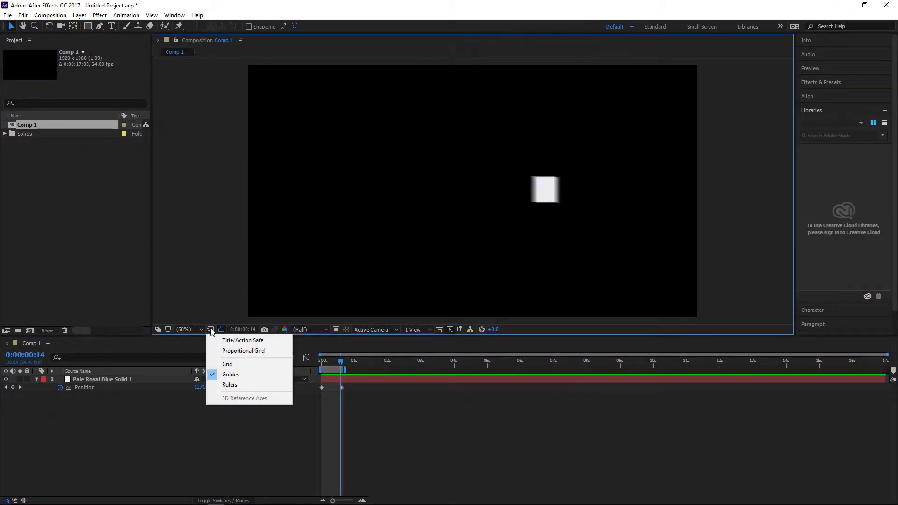
left_click(228, 340)
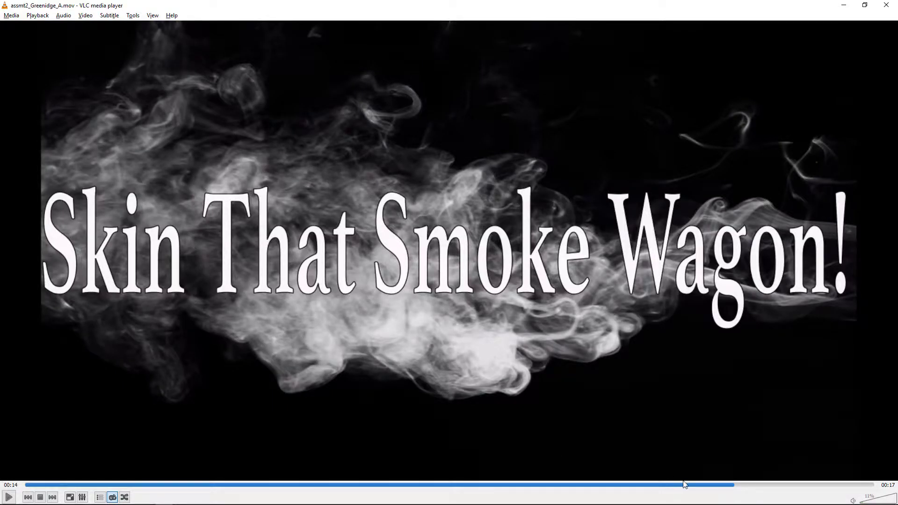
Step: Replay the end of the "Skin That Smoke Wagon!" title in VLC to check its spacing from the frame edges
left_click(684, 484)
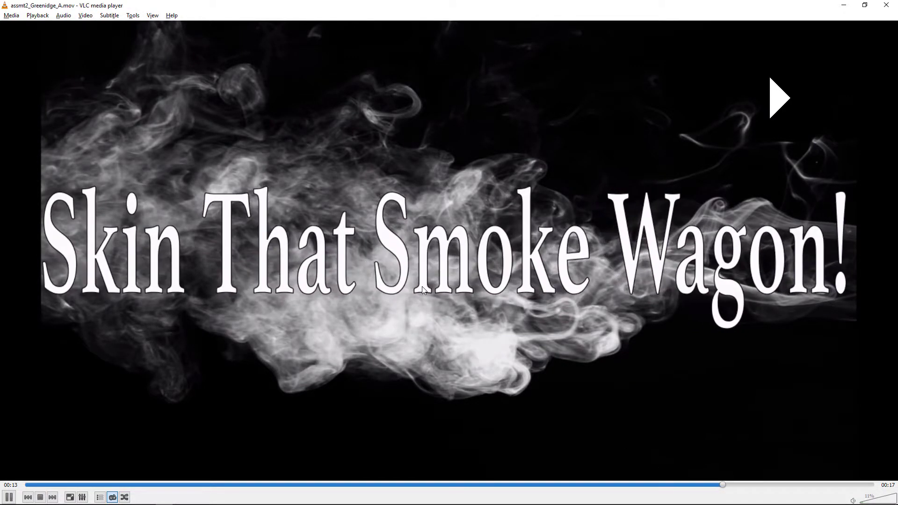
key("space")
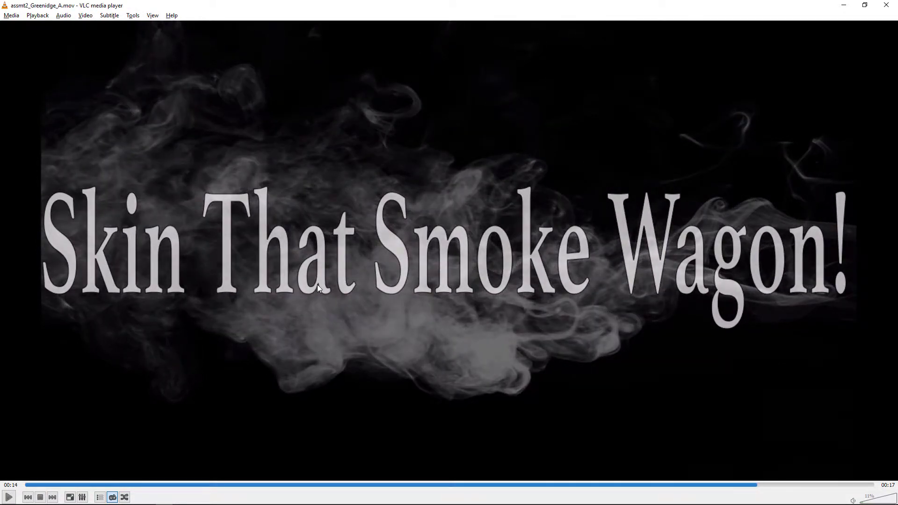
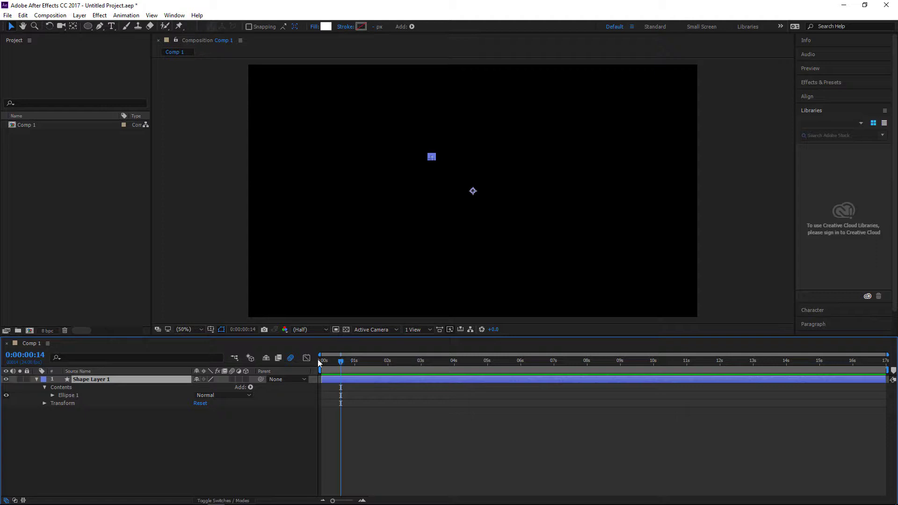
Step: Show the Motion Sketch panel and enlarge it to expose its capture settings
left_click(174, 15)
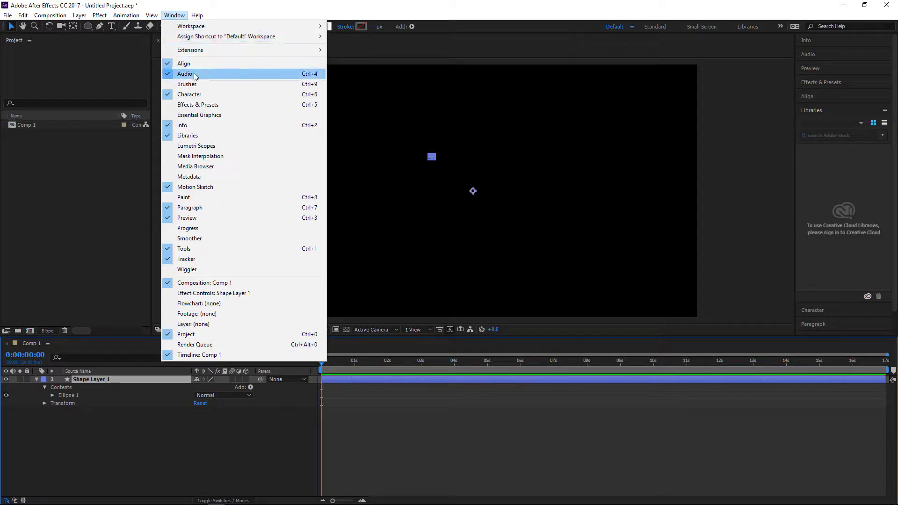
left_click(183, 187)
left_click(179, 15)
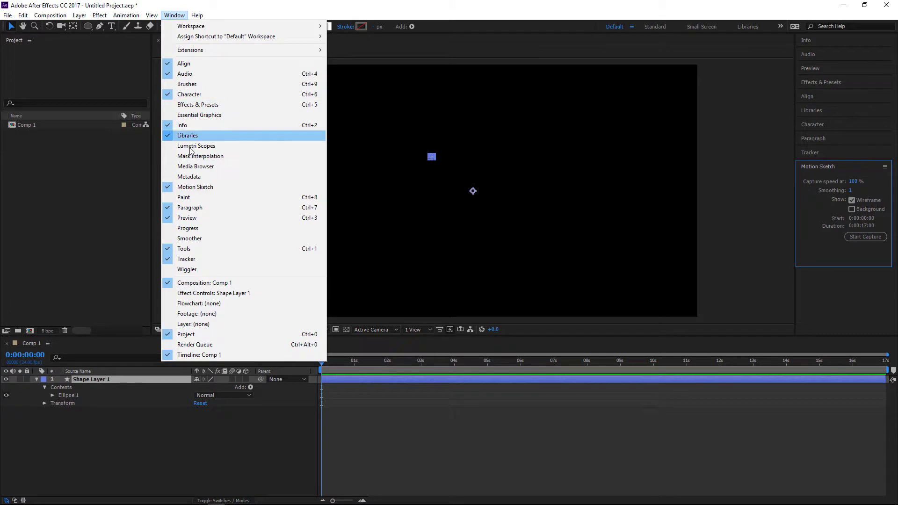
left_click(192, 187)
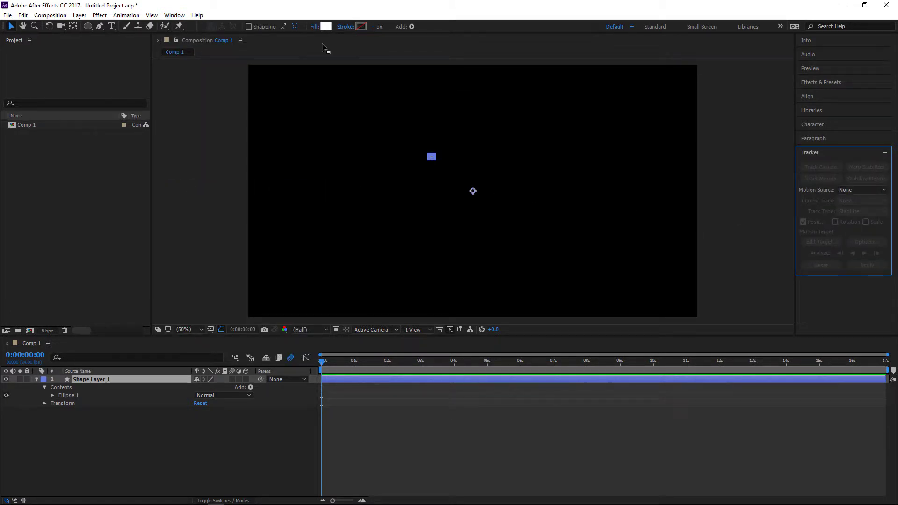
left_click(176, 16)
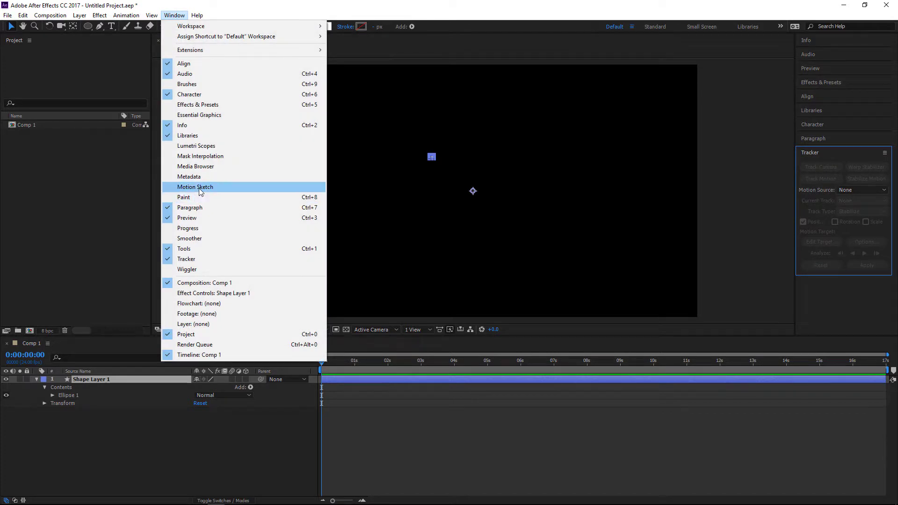
left_click(200, 187)
left_click_drag(823, 219, 827, 277)
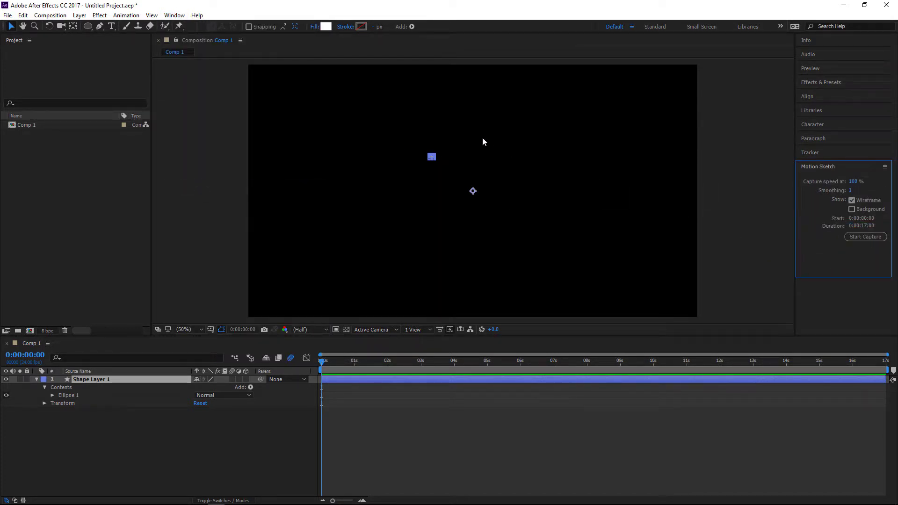
Step: Capture a freehand Motion Sketch path for Shape Layer 1 at 100% speed across the middle of the frame and preview it
left_click(849, 237)
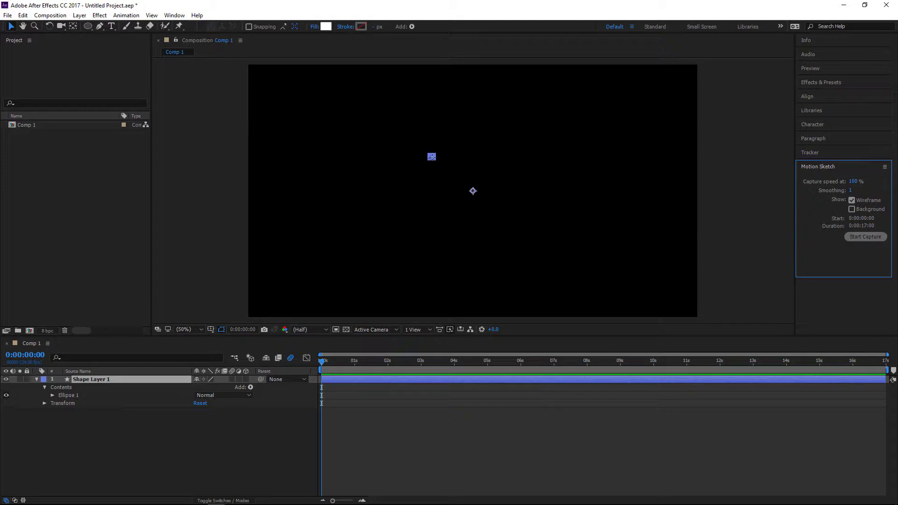
mouse_move(431, 156)
left_mouse_down()
mouse_move(495, 154)
mouse_move(491, 171)
mouse_move(566, 185)
mouse_move(308, 168)
mouse_move(406, 198)
mouse_move(453, 194)
mouse_move(529, 154)
mouse_move(573, 174)
mouse_move(476, 169)
left_mouse_up()
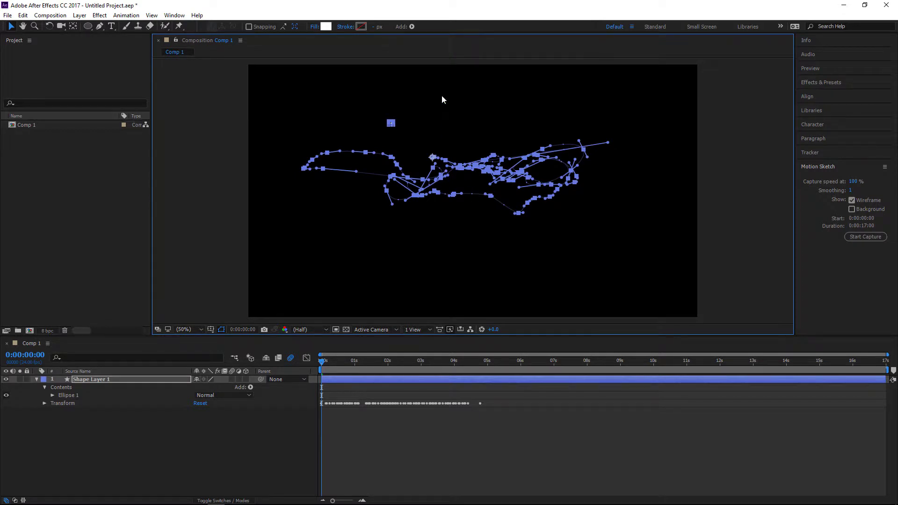
key("space")
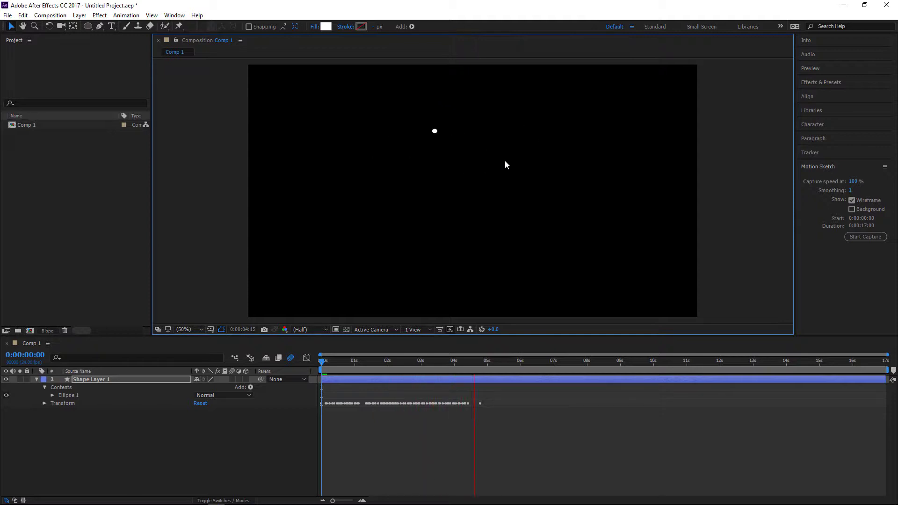
key("space")
left_click_drag(507, 361, 295, 369)
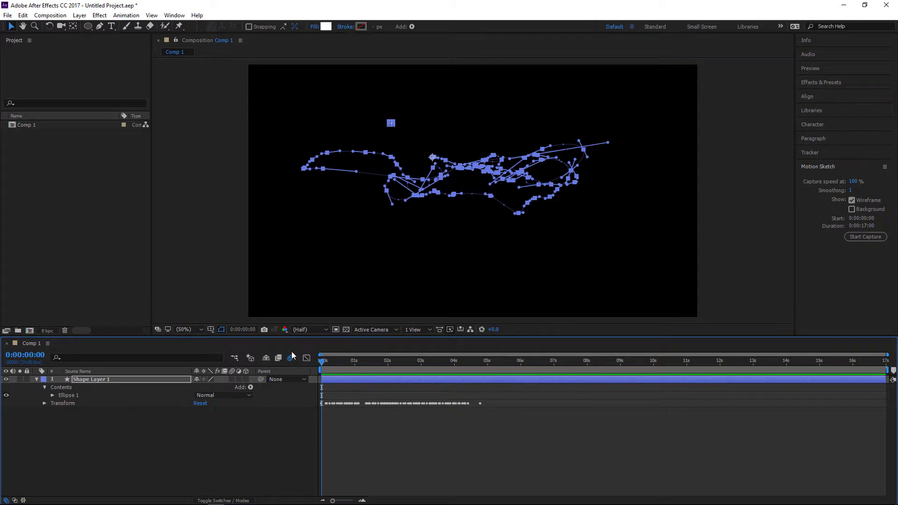
Step: Recapture Shape Layer 1's motion as a looping freehand path of about five seconds, play it back and return to the first frame
left_click(863, 235)
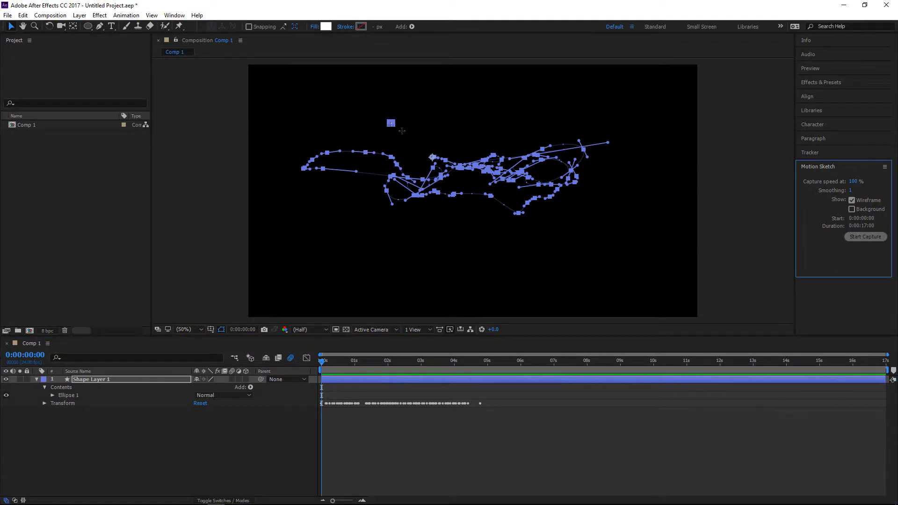
mouse_move(391, 123)
left_mouse_down()
mouse_move(479, 134)
mouse_move(456, 144)
mouse_move(536, 162)
mouse_move(591, 161)
mouse_move(535, 160)
mouse_move(499, 178)
mouse_move(444, 171)
mouse_move(554, 200)
mouse_move(585, 195)
mouse_move(544, 204)
mouse_move(488, 191)
mouse_move(536, 202)
left_mouse_up()
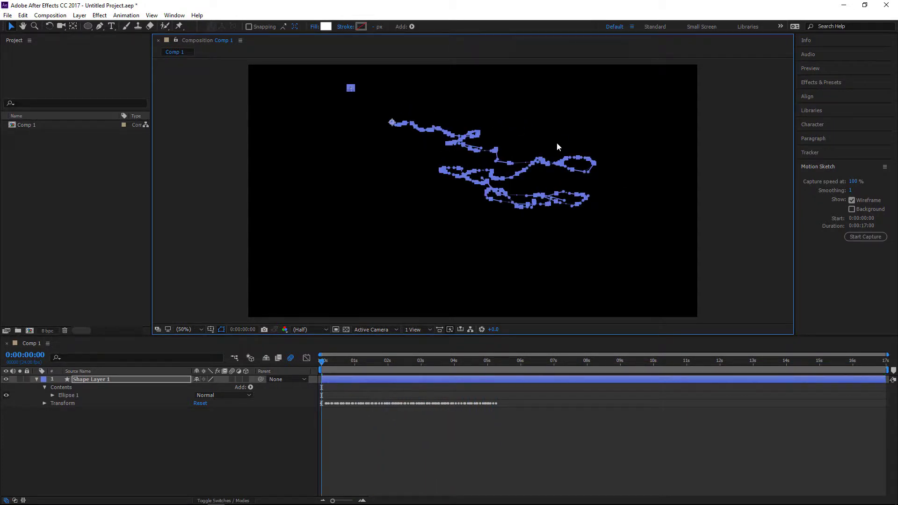
key("space")
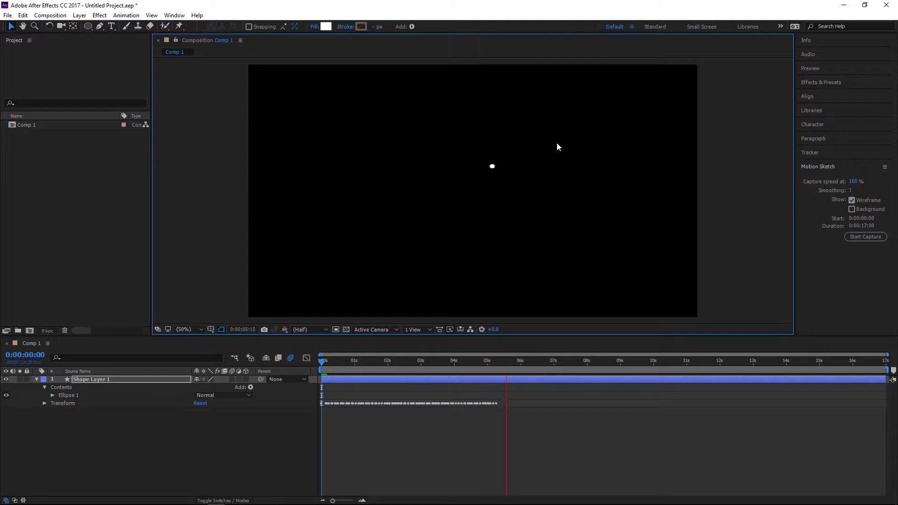
key("space")
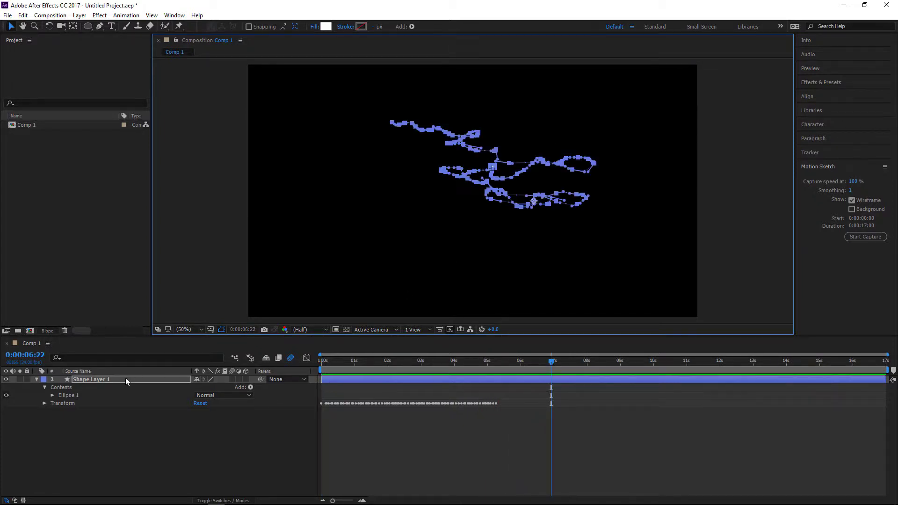
left_click_drag(548, 361, 287, 365)
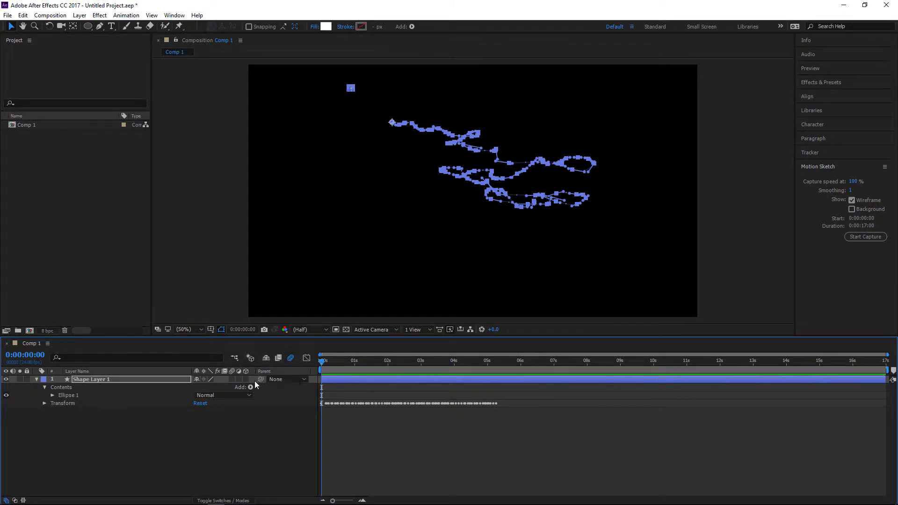
Step: Enable motion blur on Shape Layer 1, preview the blurred movement and return to the start of the composition
left_click(231, 379)
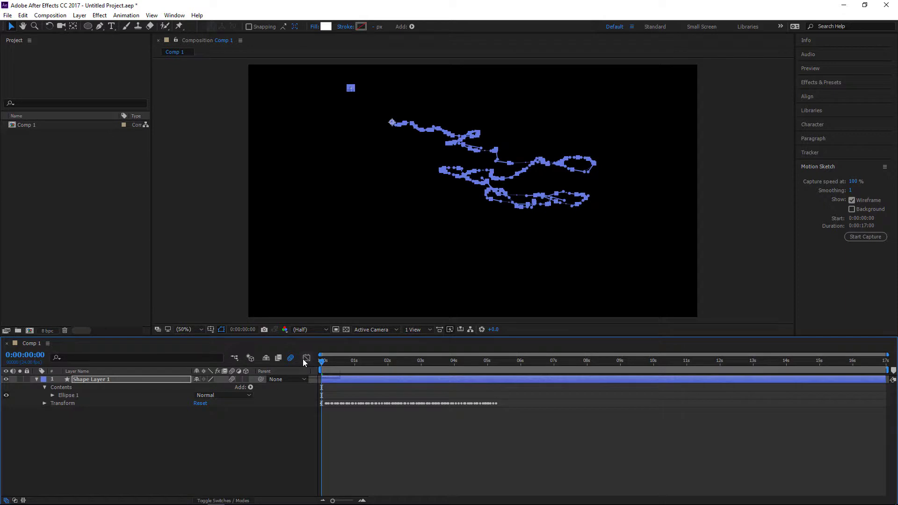
key("space")
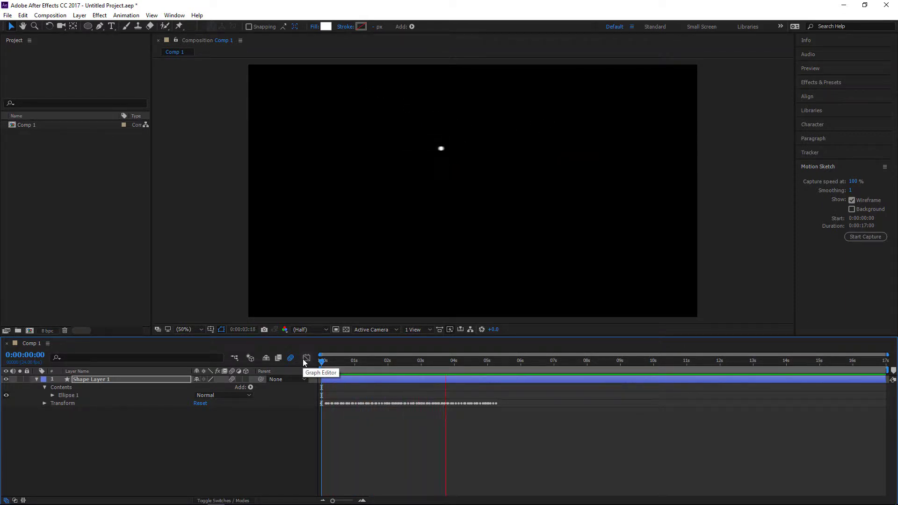
key("space")
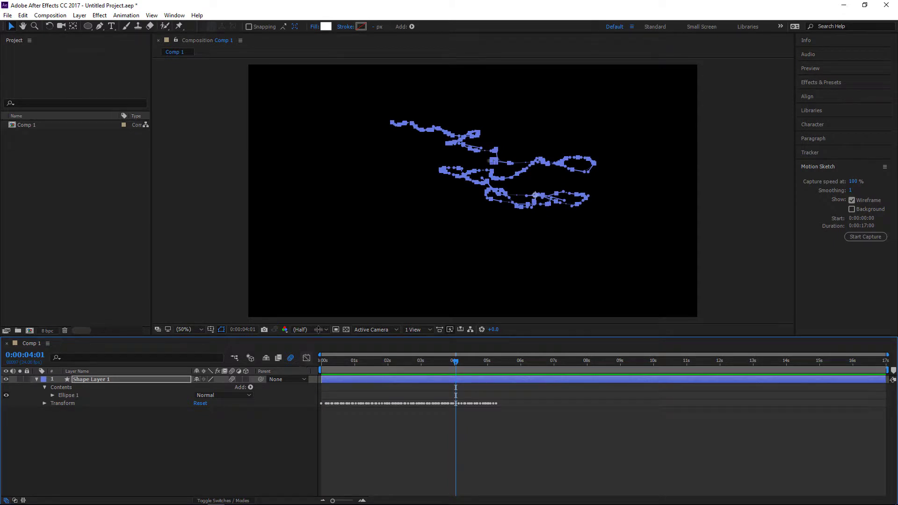
left_click(209, 203)
left_click_drag(456, 361, 305, 361)
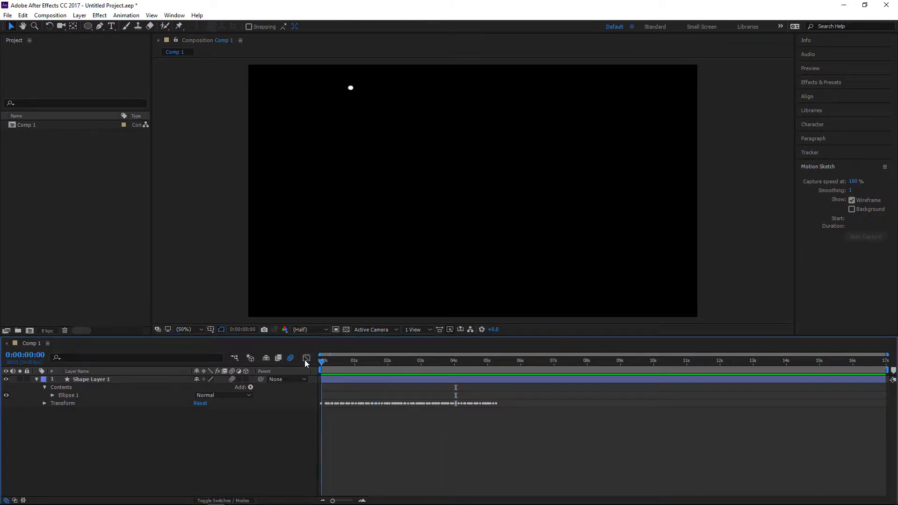
Step: Duplicate Shape Layer 1 and apply the Corner Pin distortion to the lower layer
left_click(99, 381)
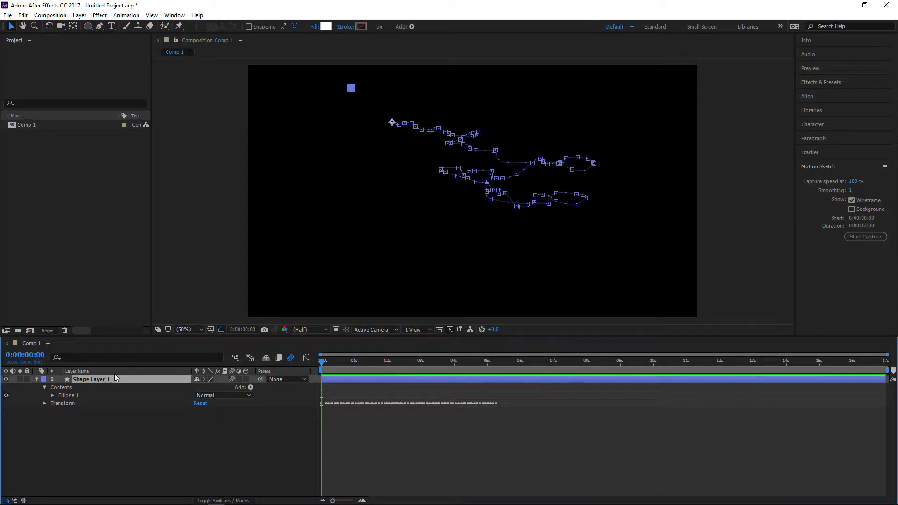
key("ctrl+d")
left_click(102, 388)
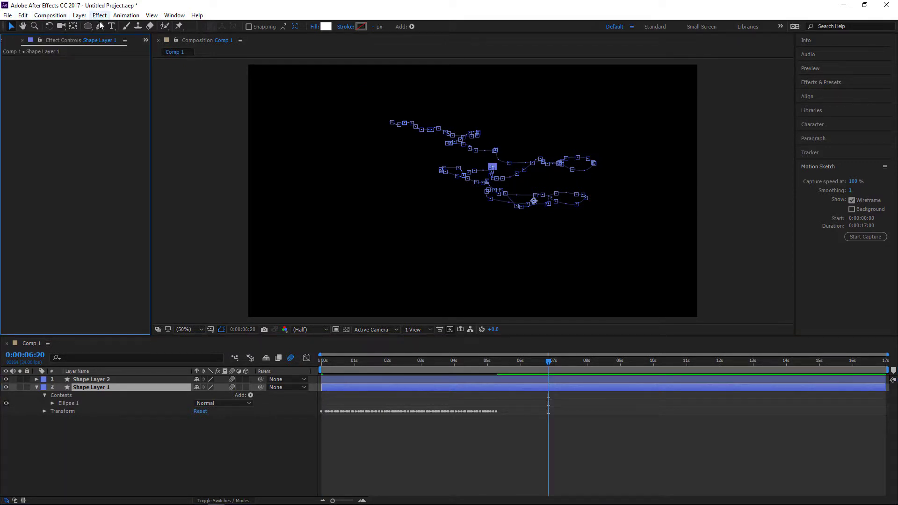
left_click(100, 15)
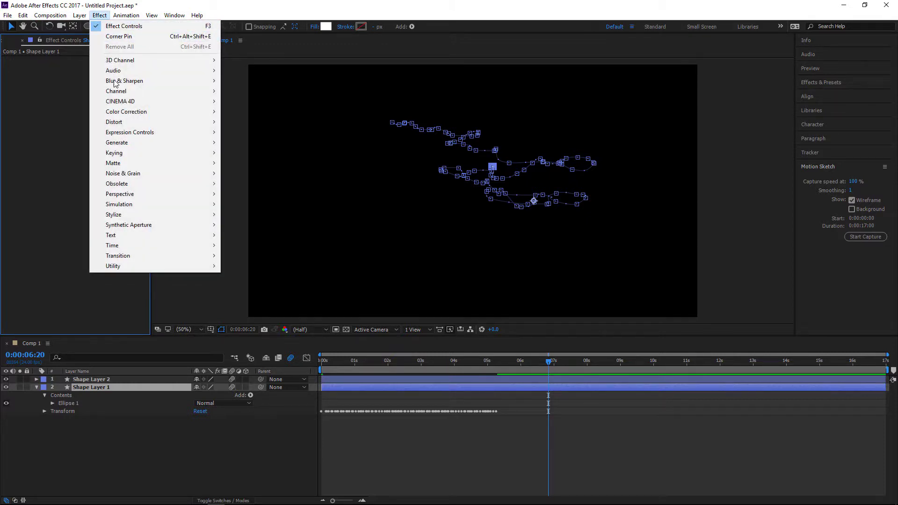
mouse_move(117, 122)
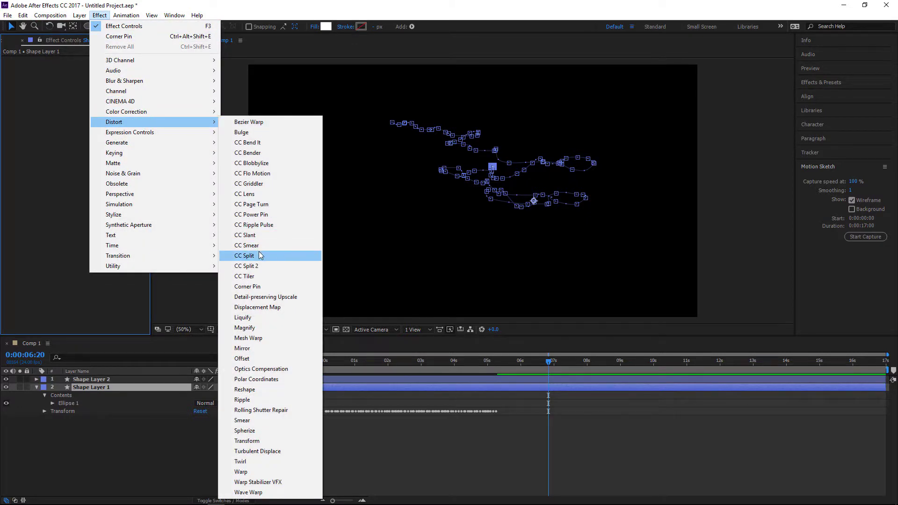
left_click(250, 286)
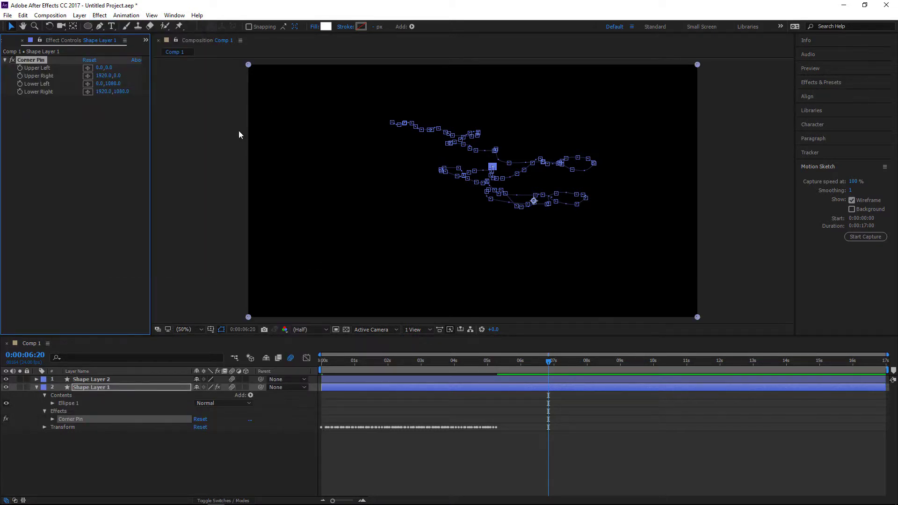
Step: Flip Shape Layer 1 with Corner Pin, placing its upper corners near 158,992 and 1750,918 and lower corners near 338,618 and 1790,548
left_click_drag(249, 65, 280, 253)
left_click_drag(249, 318, 271, 207)
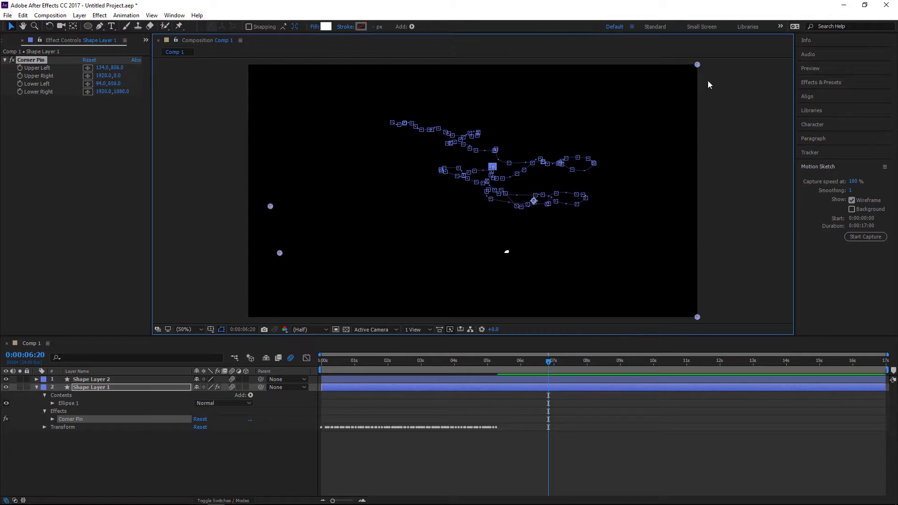
left_click_drag(697, 64, 656, 280)
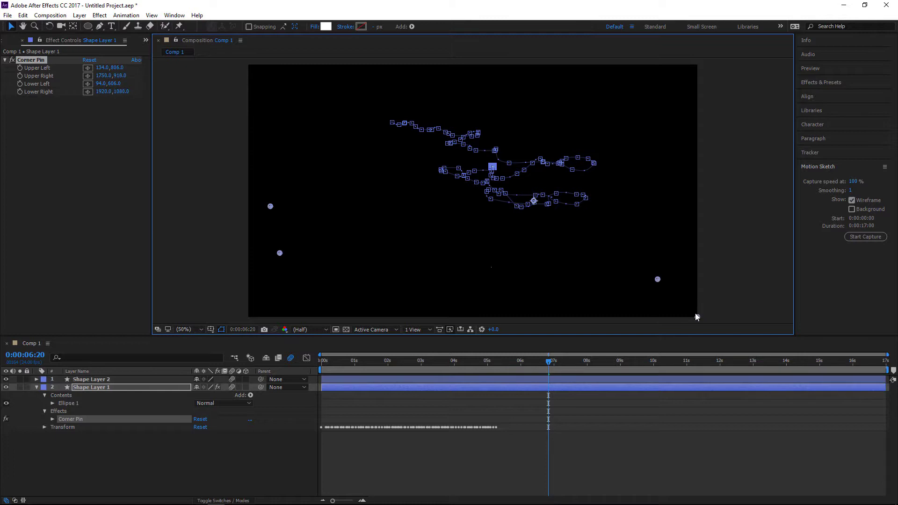
left_click_drag(697, 317, 675, 237)
left_click_drag(280, 253, 286, 299)
left_click_drag(270, 206, 327, 207)
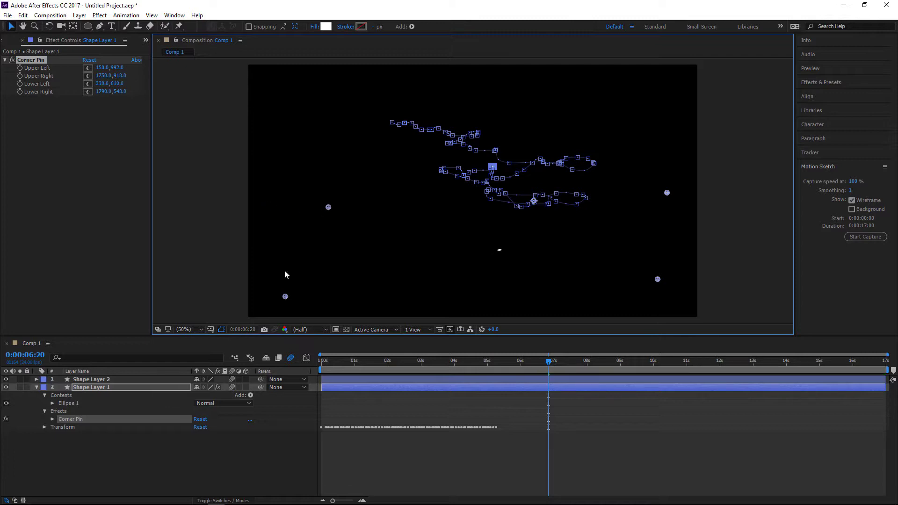
Step: Widen the pinned perspective to about 66,1014 upper left, 1842,986 upper right, 306,598 lower left and 1574,550 lower right
left_click(282, 303)
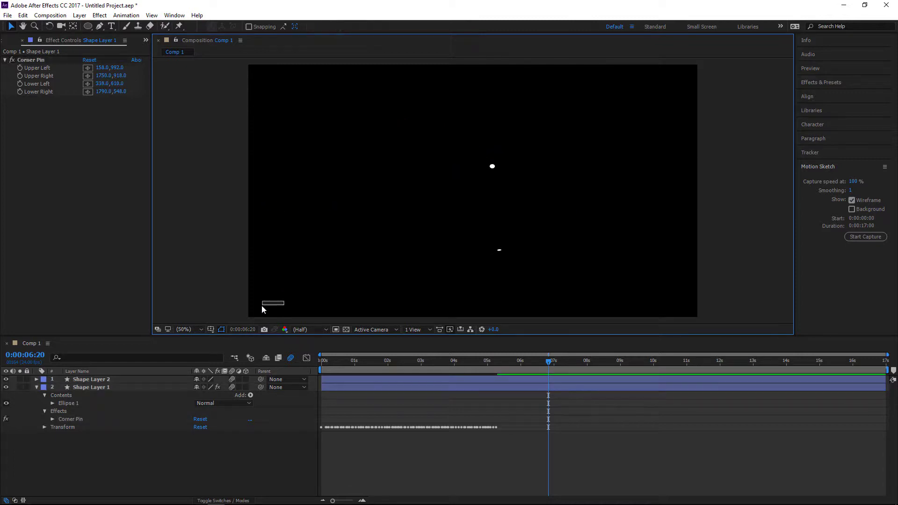
left_click(98, 422)
left_click_drag(327, 208, 318, 206)
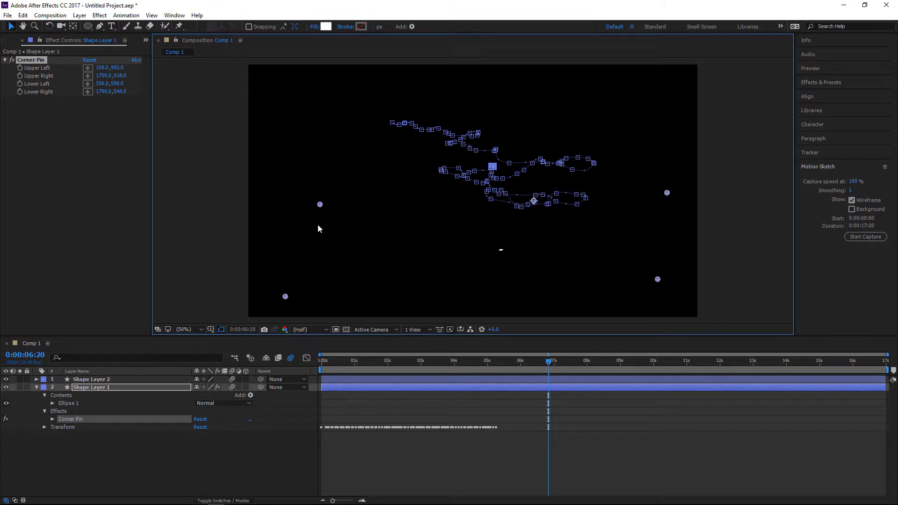
left_click_drag(284, 297, 263, 303)
left_click_drag(667, 192, 616, 193)
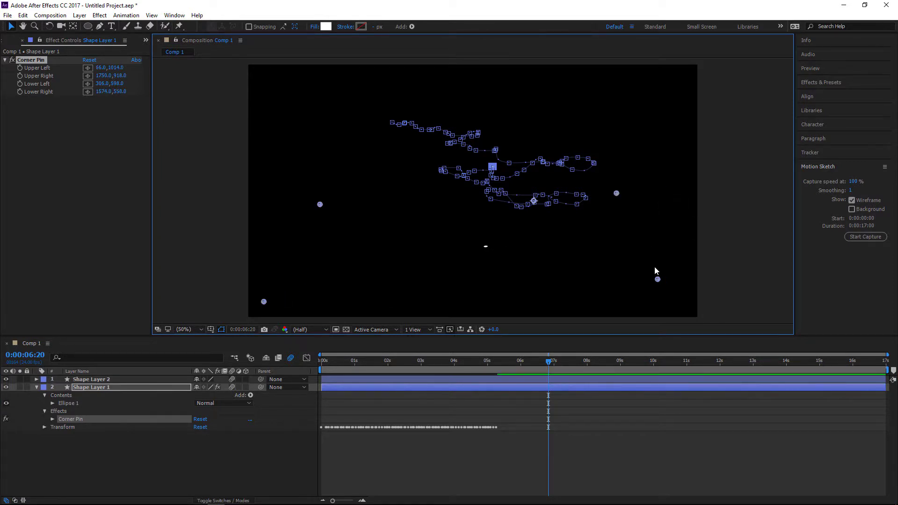
left_click_drag(659, 280, 679, 297)
Step: Deselect the layers, preview the dot and its reflection from the first frame, and return to the start
left_click(735, 220)
left_click(322, 361)
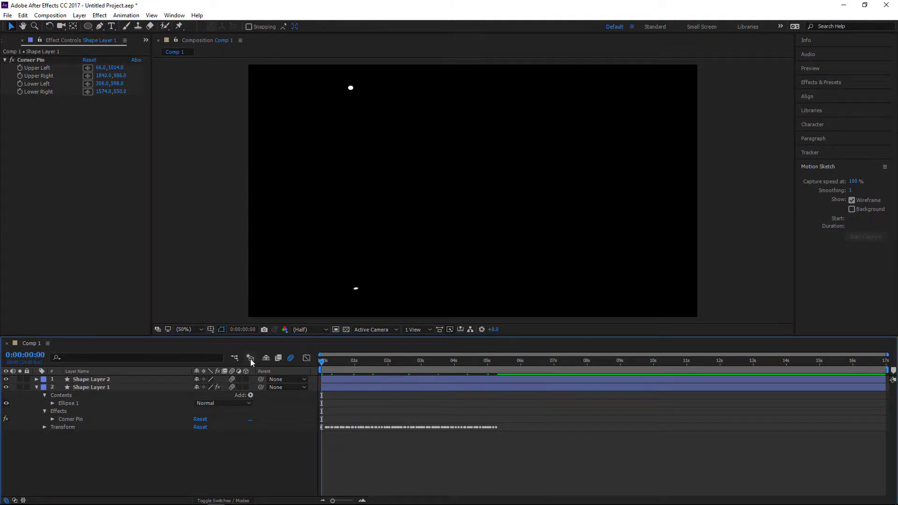
key("space")
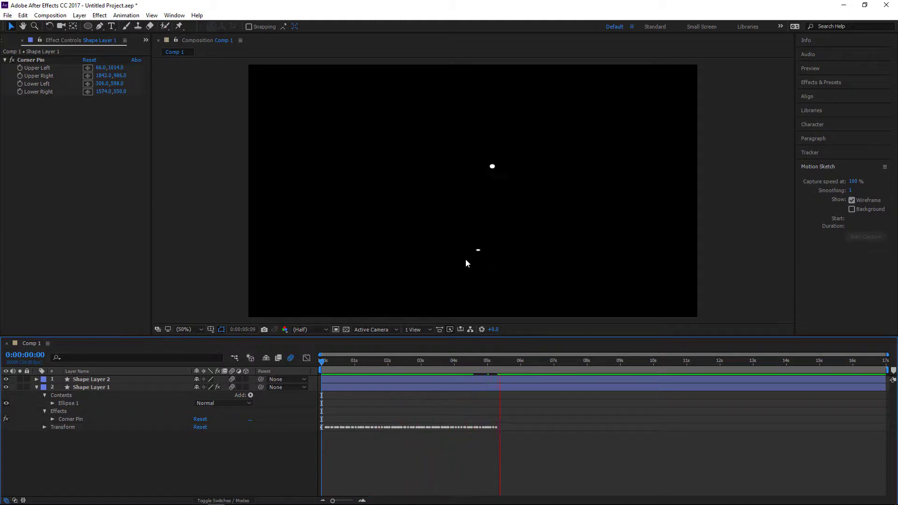
left_click_drag(482, 363, 264, 367)
Step: Apply a Gaussian Blur effect to the reflected Shape Layer 1
left_click(99, 388)
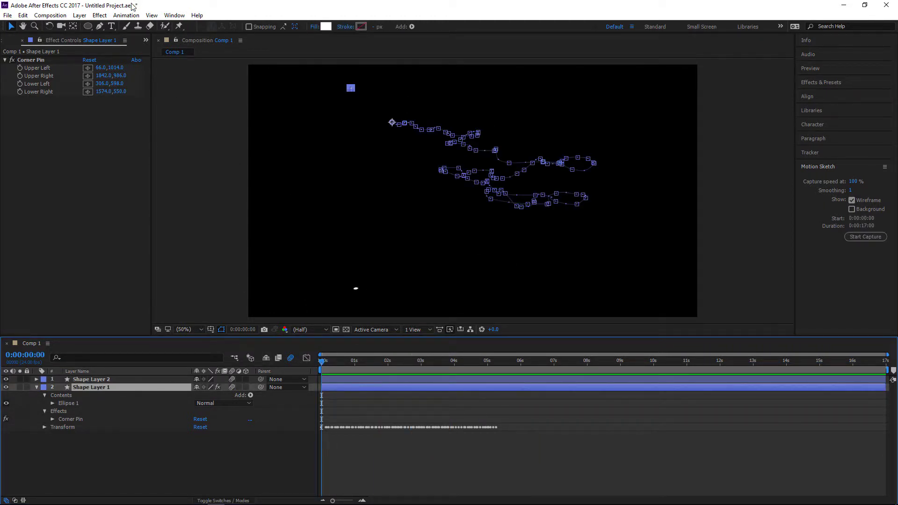
left_click(102, 16)
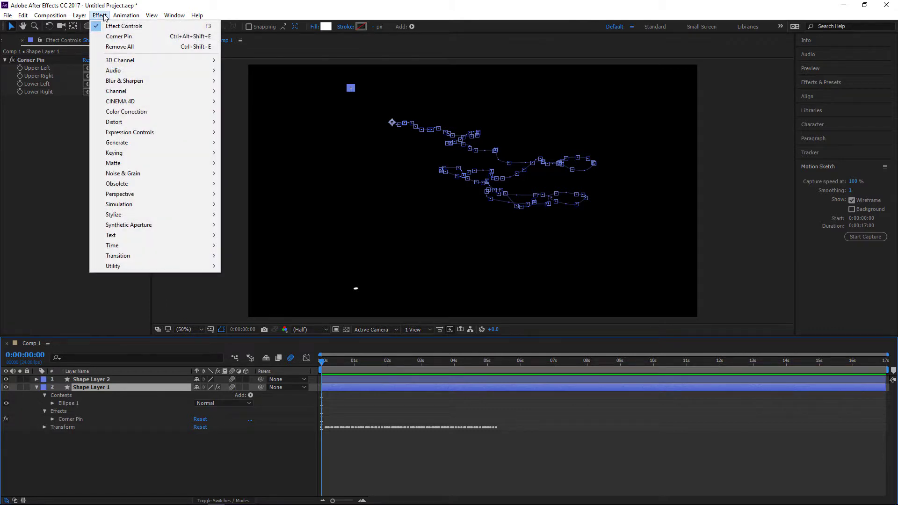
mouse_move(131, 82)
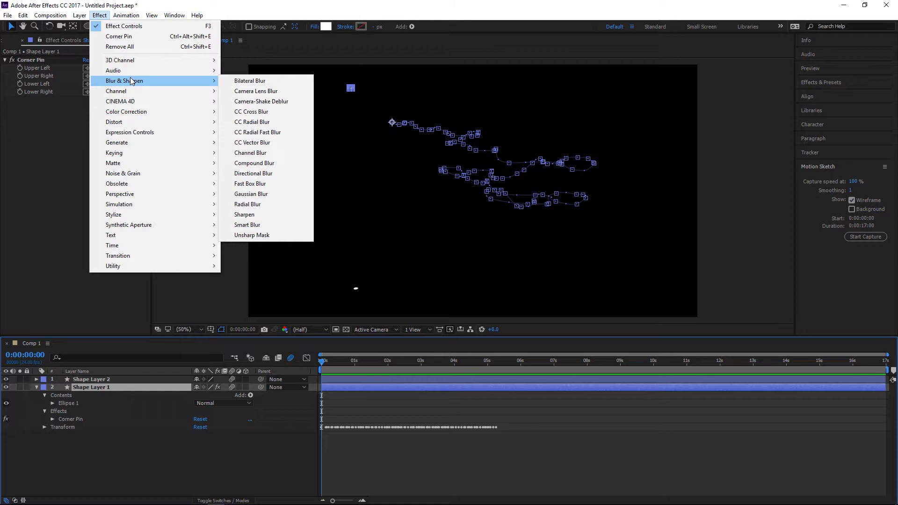
left_click(248, 194)
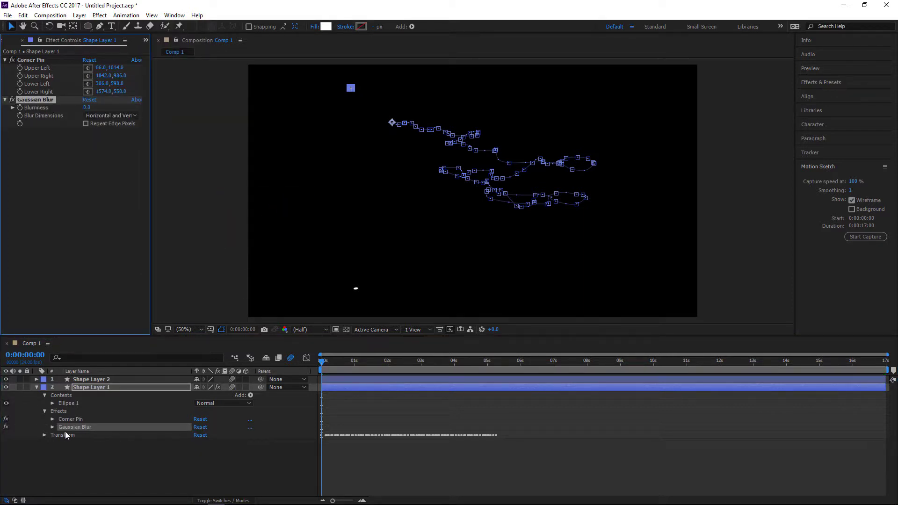
Step: Set the Gaussian Blur blurriness on the reflected Shape Layer 1 to 24.7, then deselect the layer
left_click(52, 427)
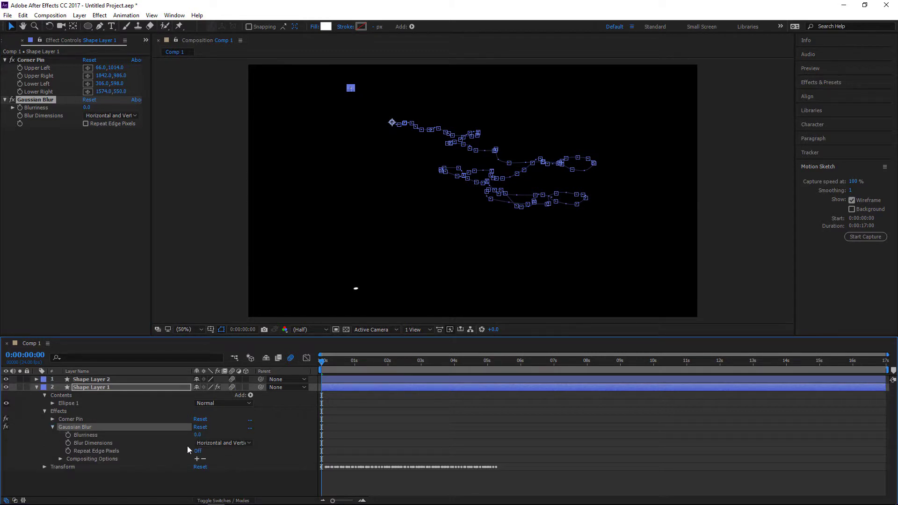
left_click_drag(201, 435, 253, 435)
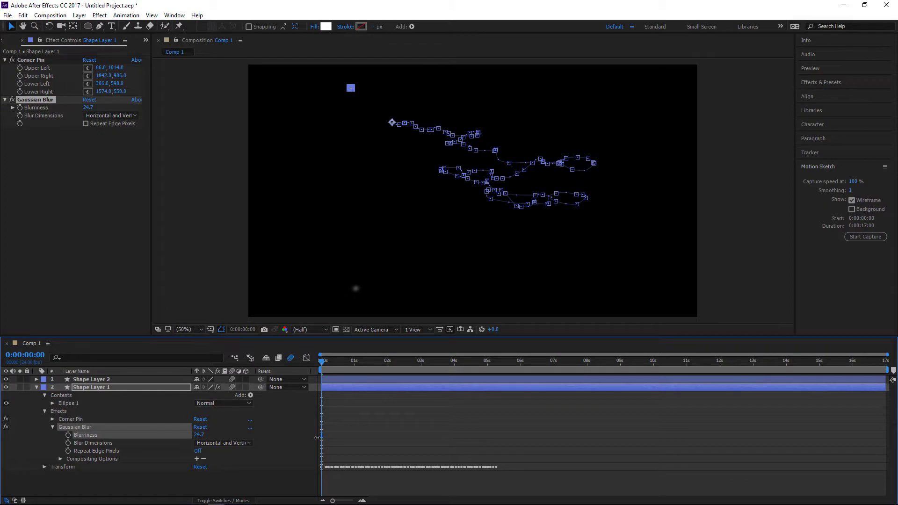
left_click(217, 116)
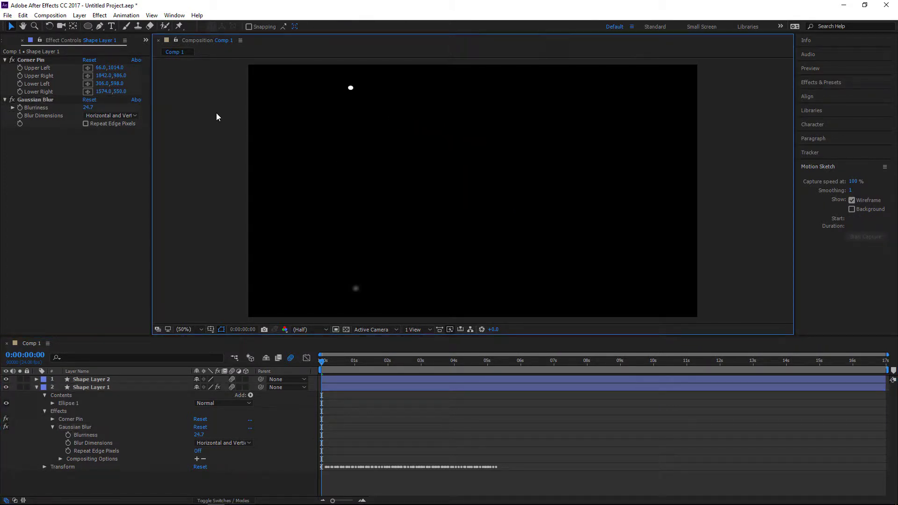
Step: Preview the moving dot with its blurred reflection, replay it from the first frame, and stop at 0:00:04:08
key("space")
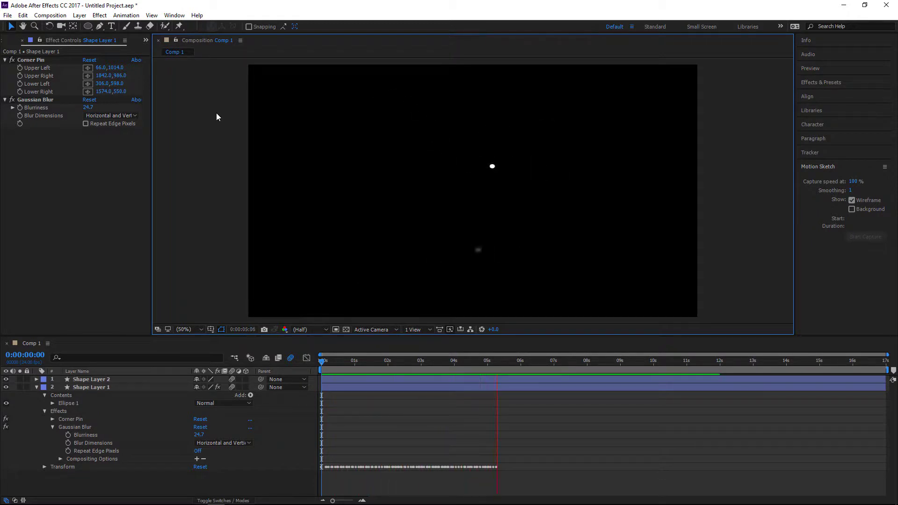
left_click_drag(468, 364, 276, 351)
key("space")
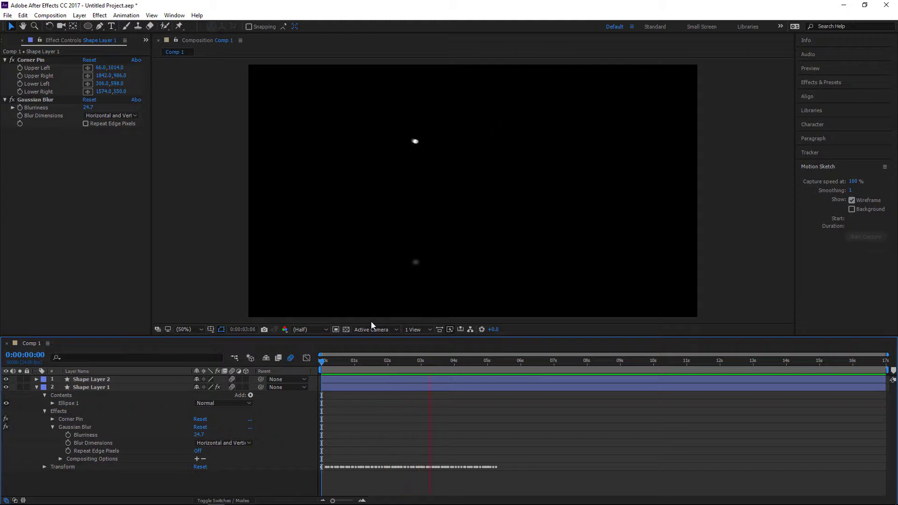
key("space")
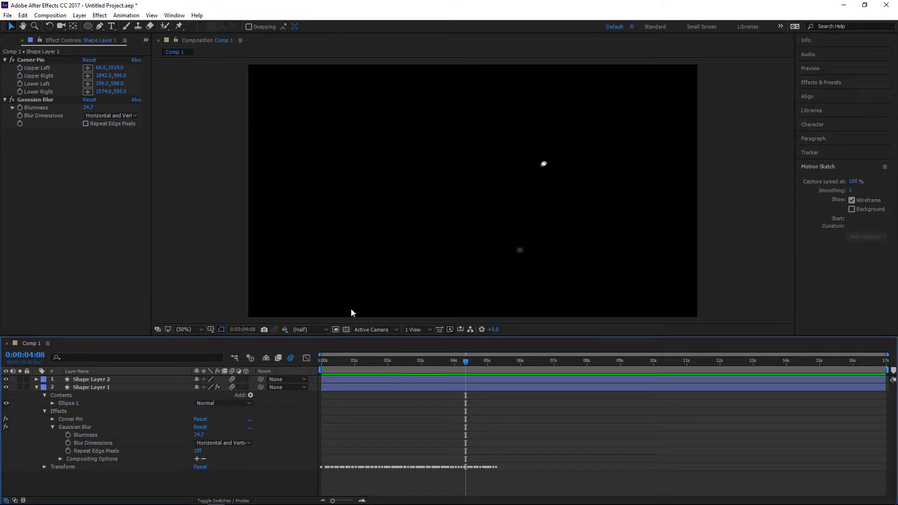
Step: Collapse both shape layers and pre-compose them together into a new composition named firefly_01, moving all attributes
left_click(37, 380)
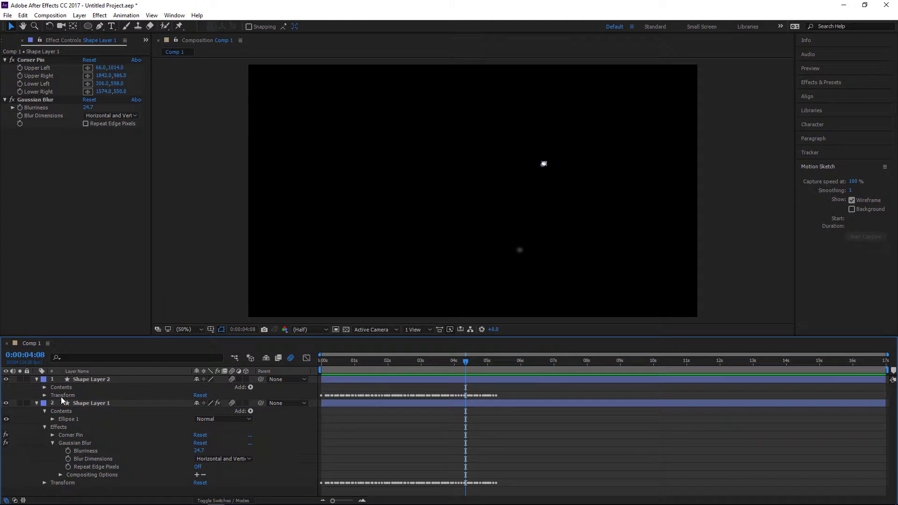
left_click(86, 379)
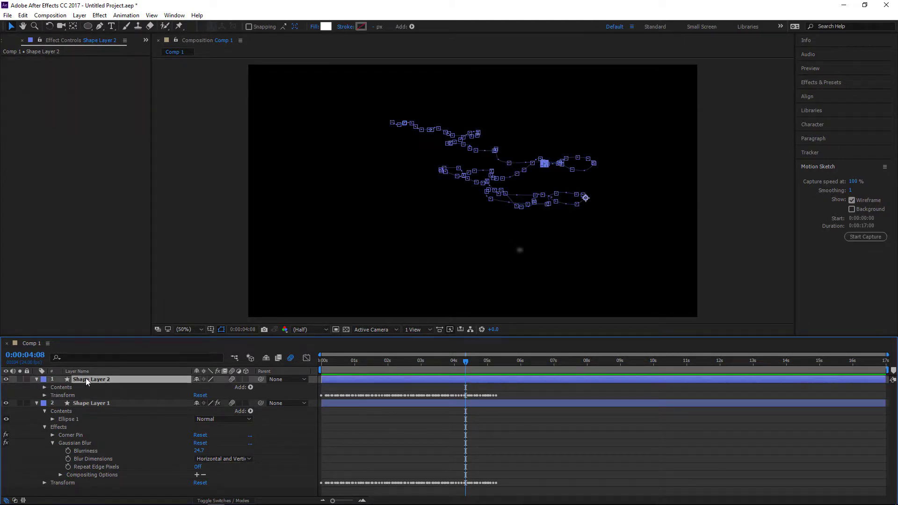
left_click(37, 403)
left_click(36, 379)
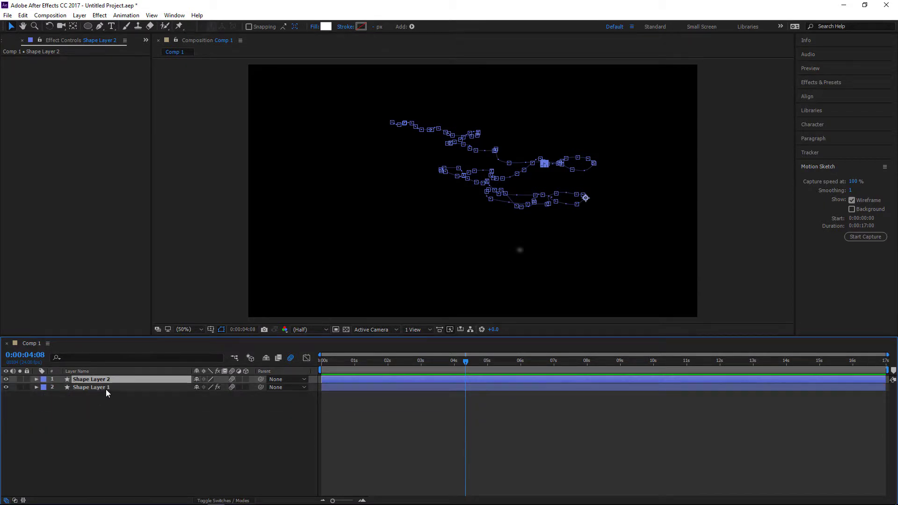
left_click(106, 388, "shift")
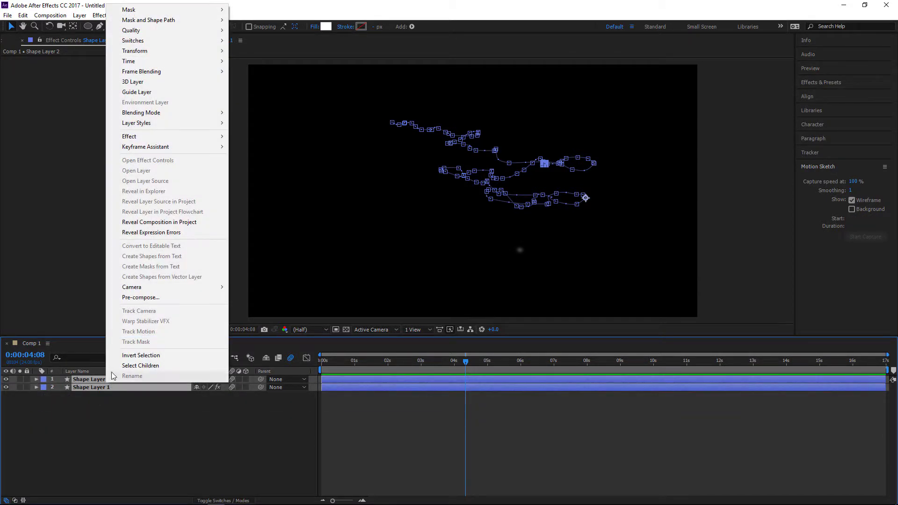
left_click(153, 297)
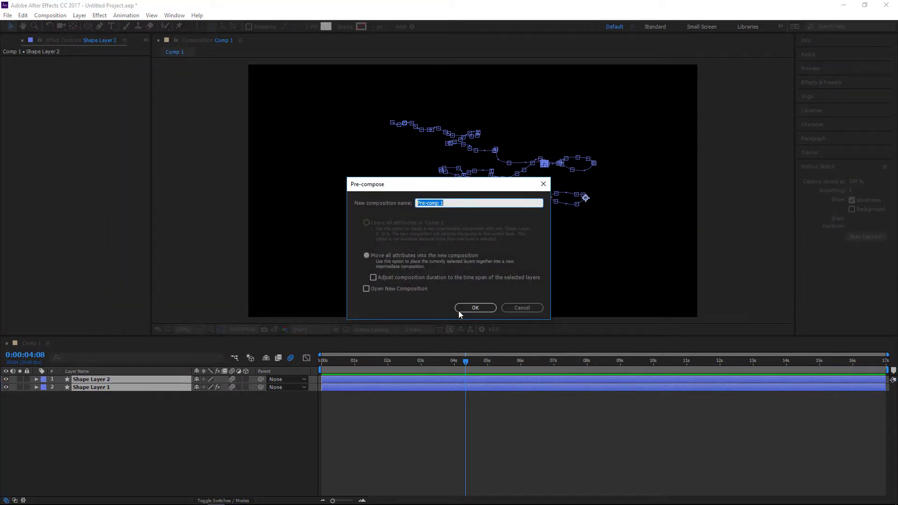
type("firefly_01")
key("Return")
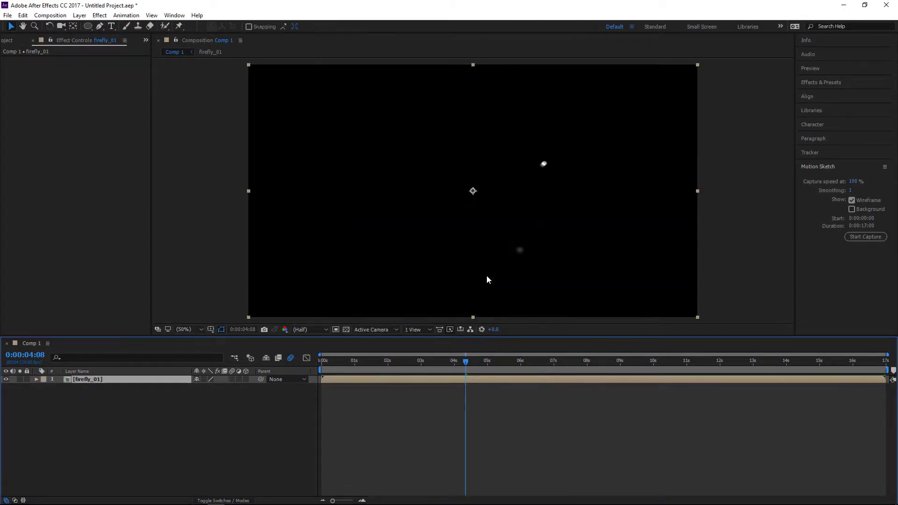
Step: Reveal the Opacity property of the firefly_01 layer and try adjusting its value
key("t")
left_click_drag(199, 388, 249, 388)
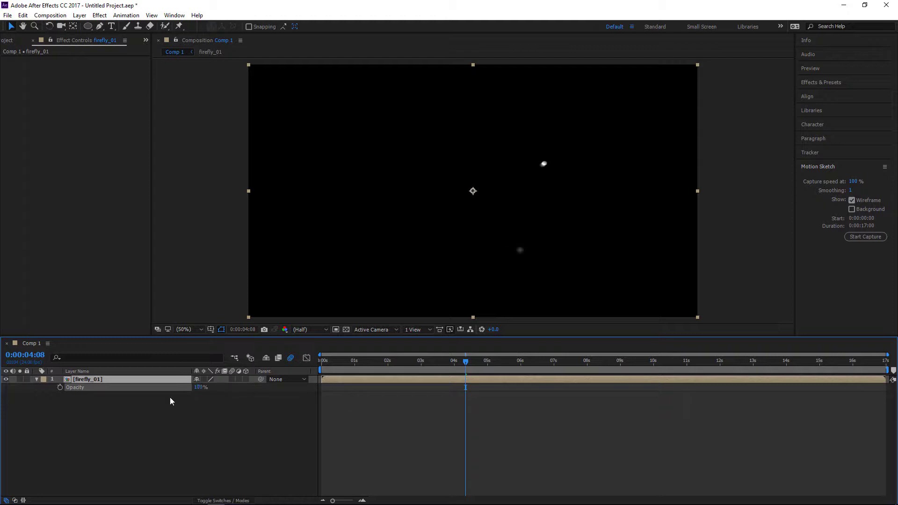